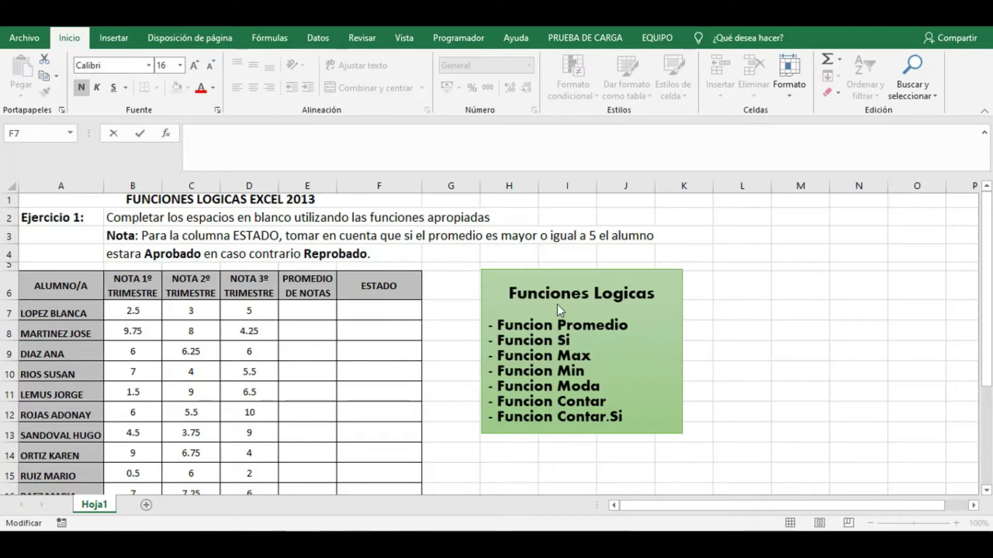
# Step: Leave the ESTADO cell F7 unedited and select E7, the first student's PROMEDIO DE NOTAS cell
pyautogui.press('Escape')
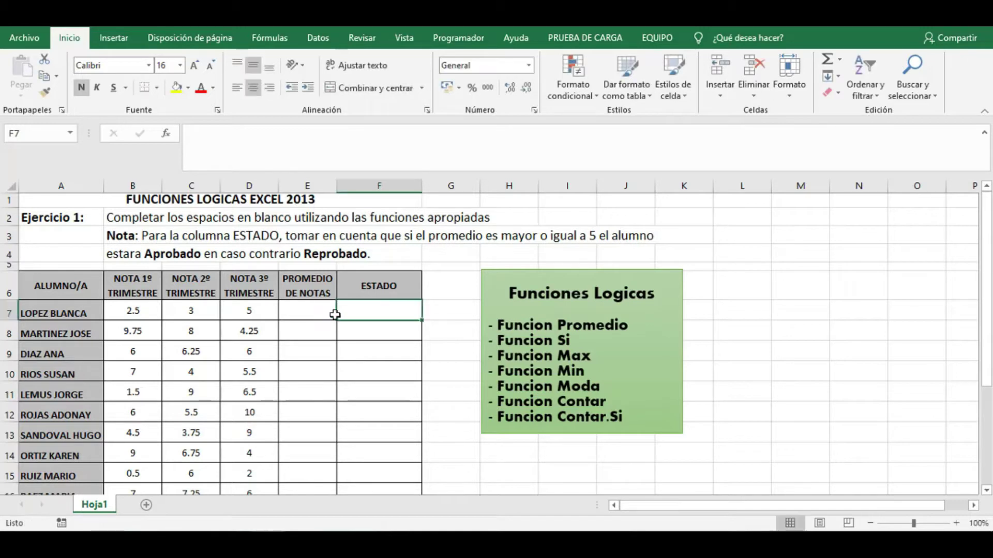
pyautogui.click(284, 310)
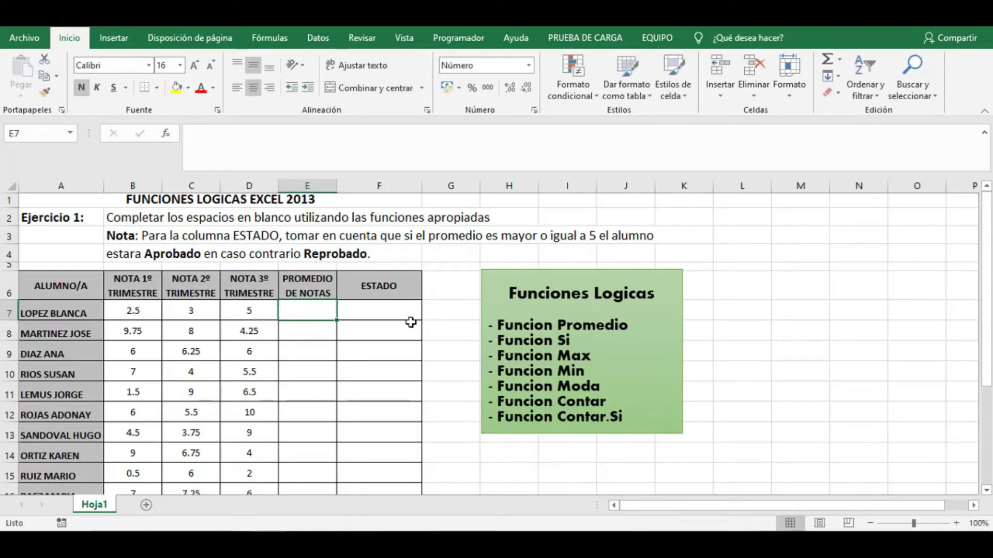
pyautogui.write('=pr')
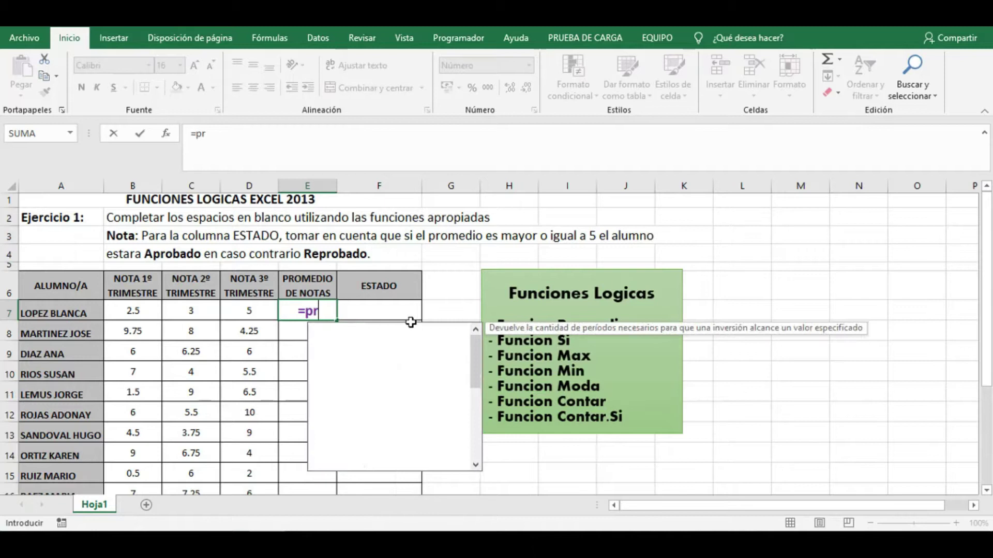
pyautogui.write('om')
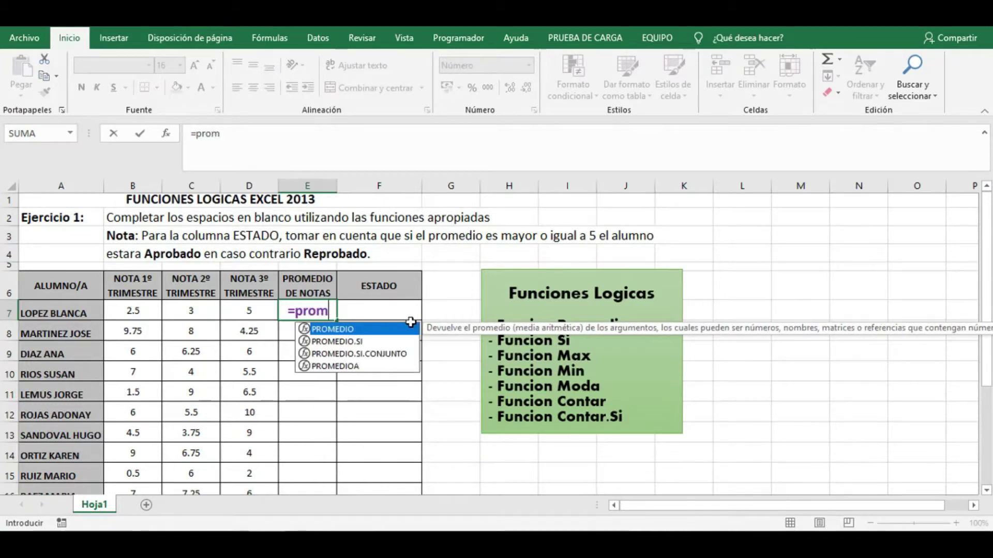
pyautogui.press('BackSpace')
pyautogui.press('BackSpace')
pyautogui.press('BackSpace')
pyautogui.press('BackSpace')
pyautogui.press('BackSpace')
# Step: Enter the formula =PROMEDIO(B7:D7) in E7 to average the first student's three term grades
pyautogui.write('=')
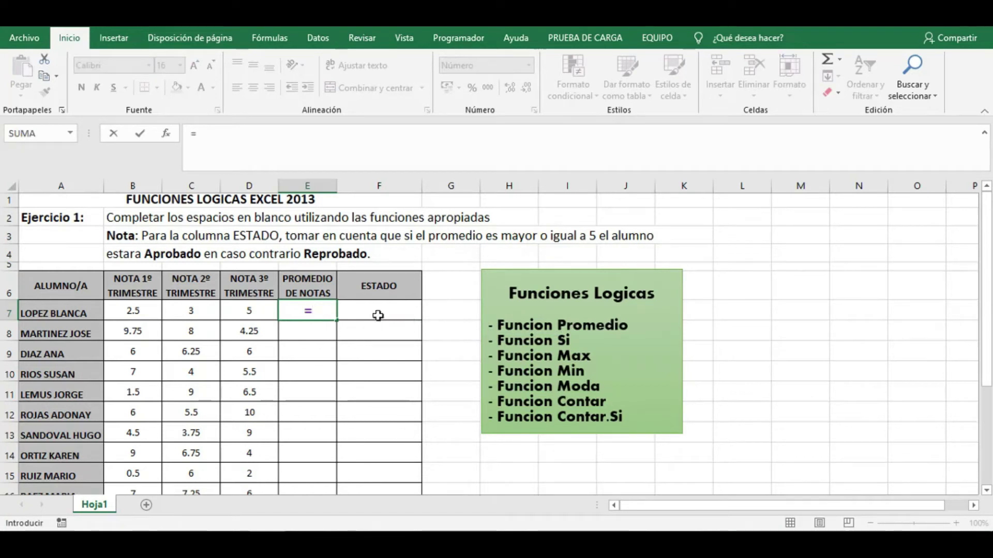
pyautogui.write('prome')
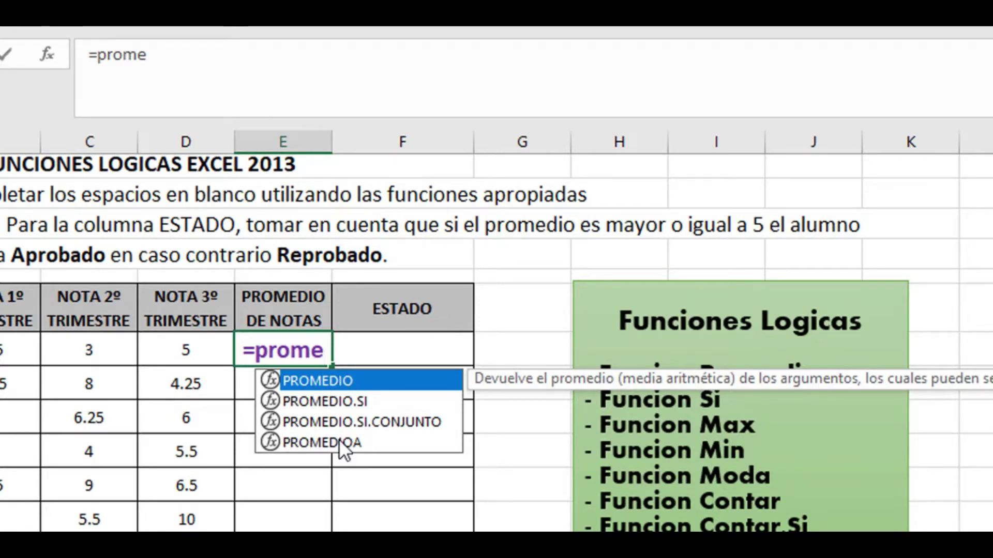
pyautogui.doubleClick(331, 383)
pyautogui.moveTo(18, 350); pyautogui.dragTo(186, 350)
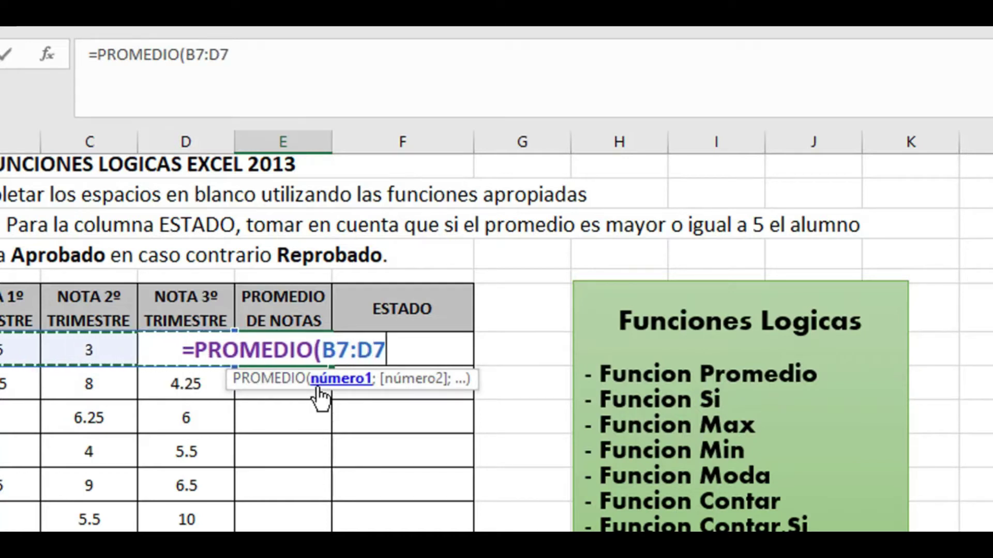
pyautogui.write(')')
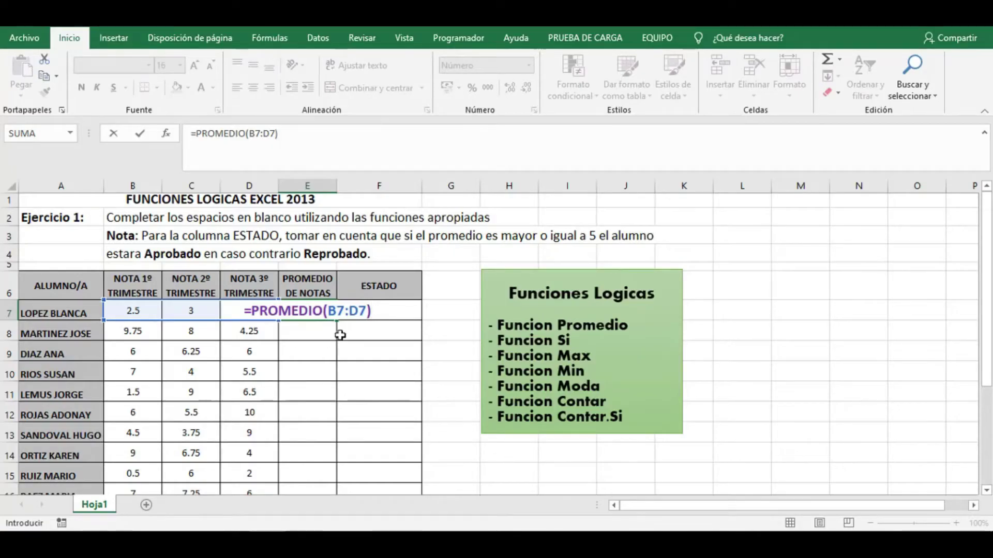
pyautogui.press('Return')
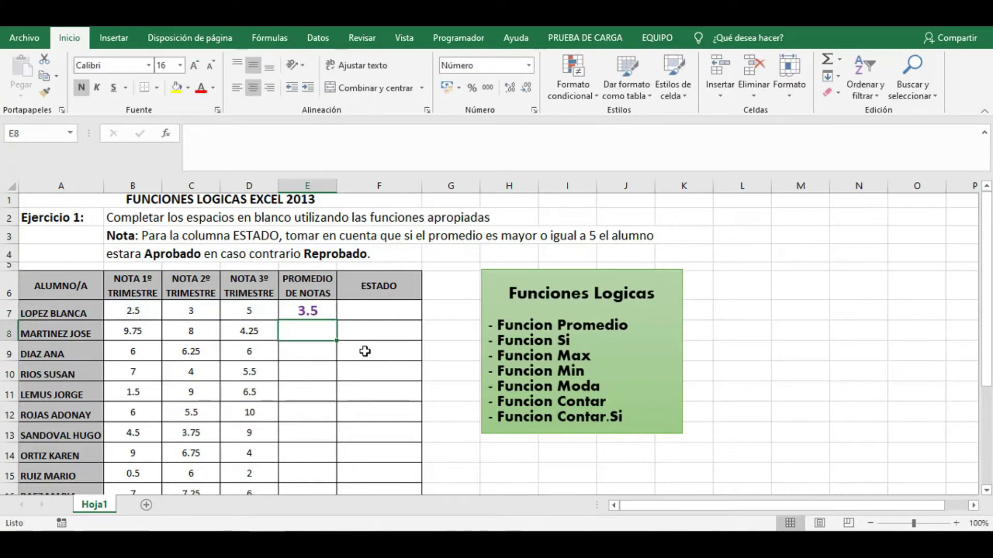
# Step: Review the average formula in E7 and the three grades it uses in B7, C7 and D7
pyautogui.click(326, 313)
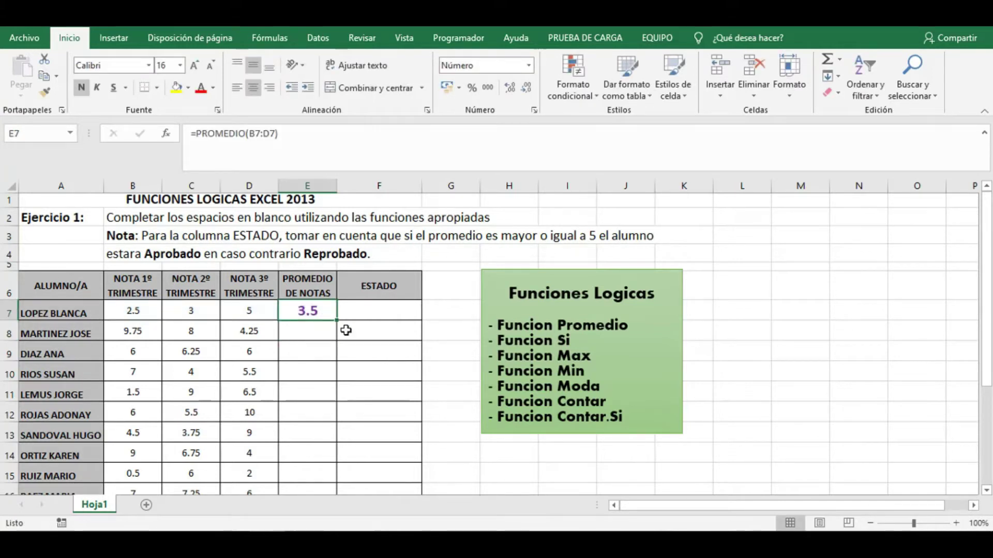
pyautogui.click(132, 313)
pyautogui.click(188, 312)
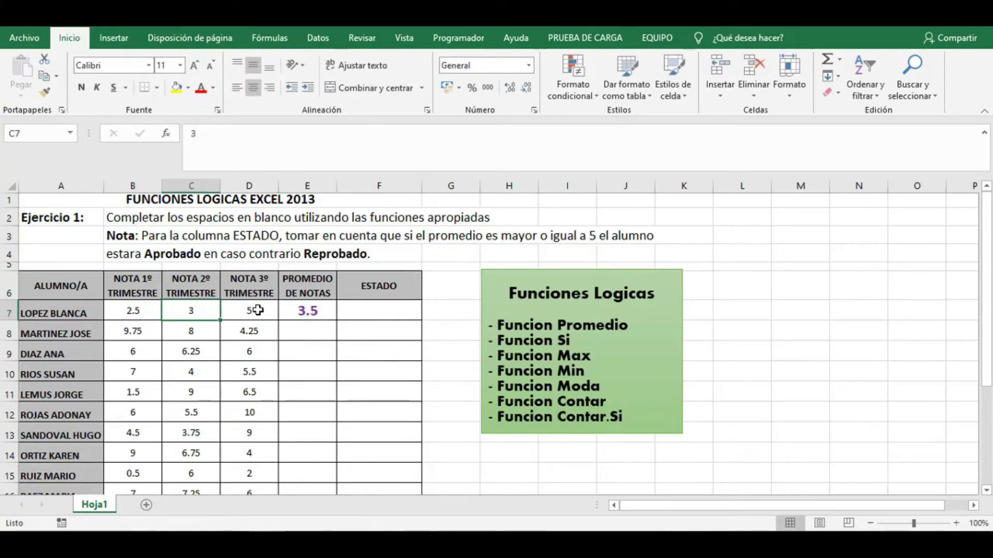
pyautogui.click(258, 313)
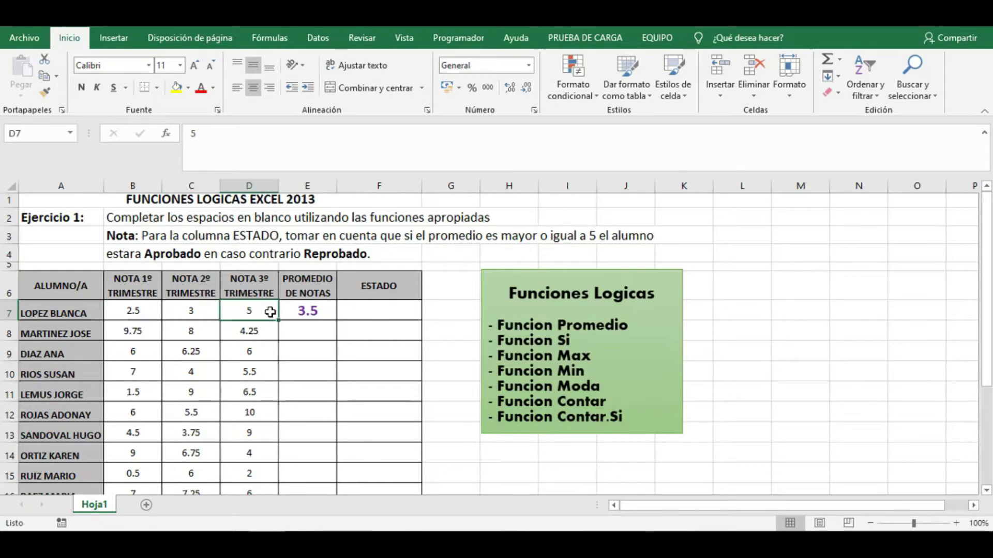
# Step: Fill the E7 average formula down through E16 for all remaining students
pyautogui.scroll(-1, 386, 310)
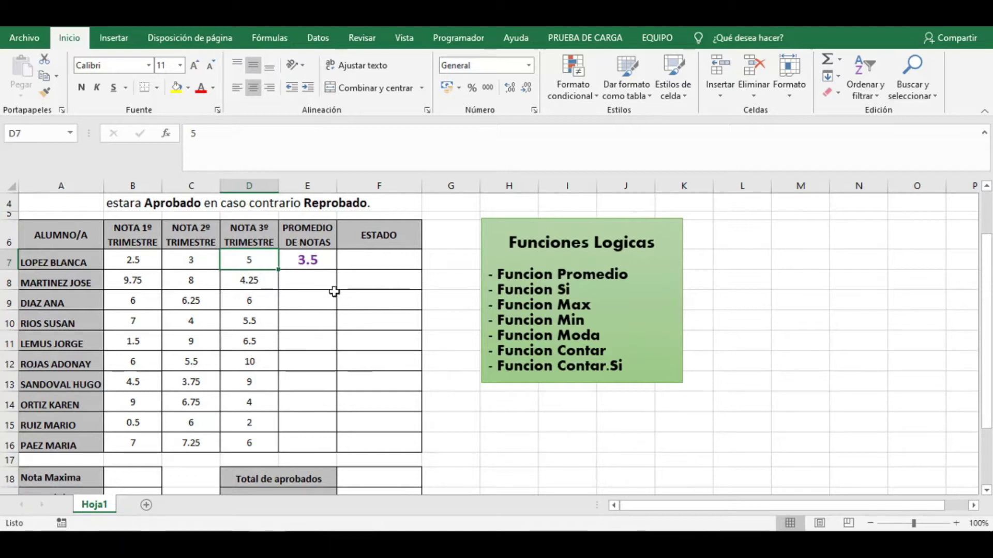
pyautogui.click(331, 261)
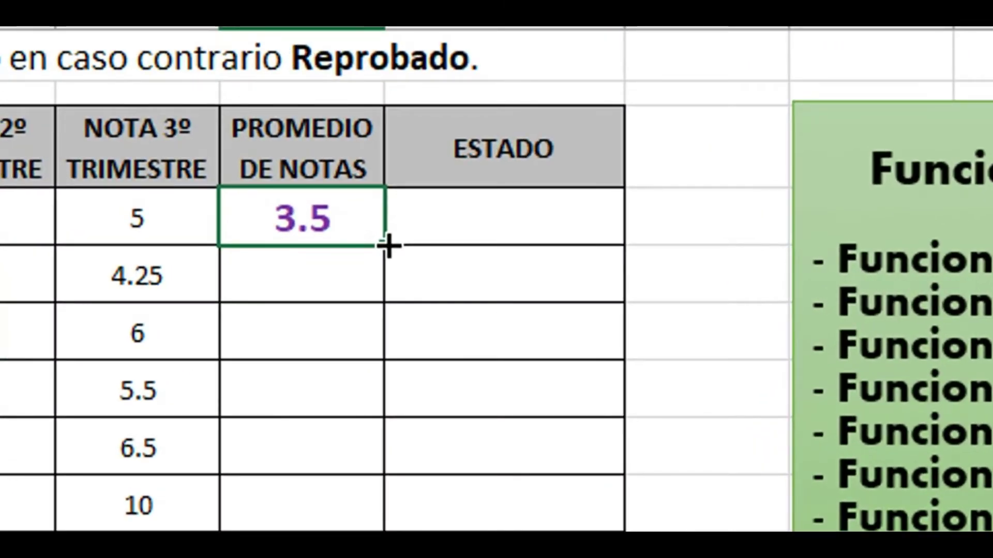
pyautogui.moveTo(388, 246); pyautogui.dragTo(331, 451)
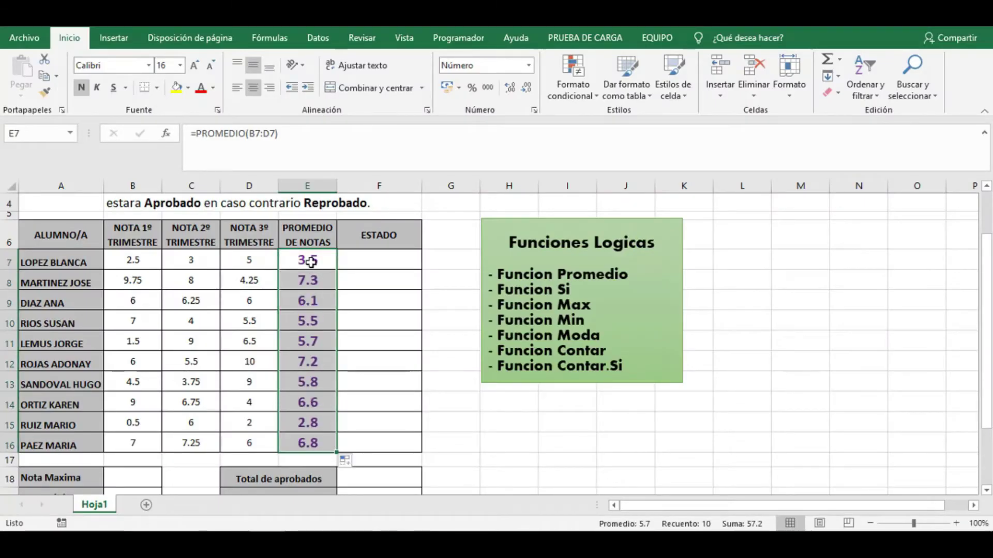
# Step: Compare the formulas in E7 and E8 to check how the row references adjust
pyautogui.click(315, 259)
pyautogui.click(327, 279)
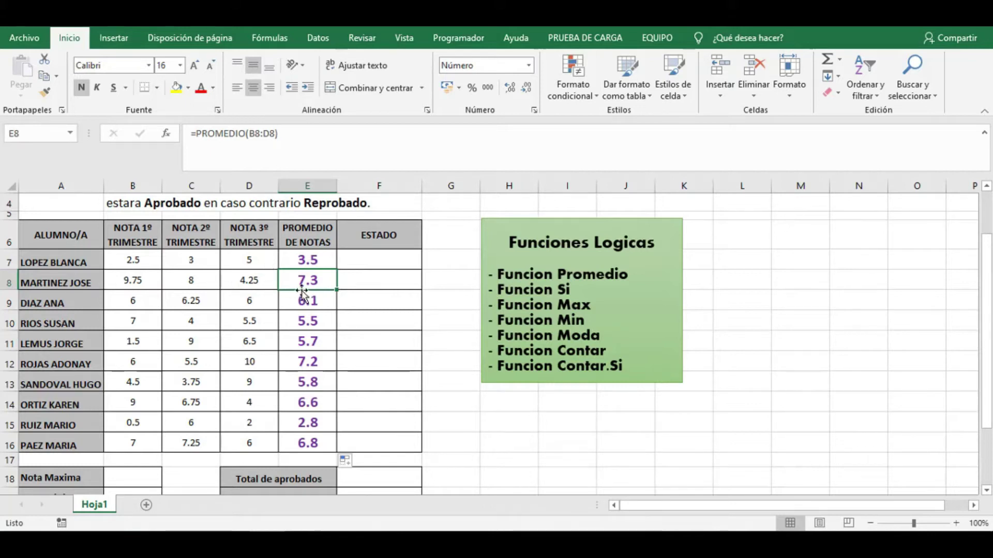
pyautogui.click(306, 261)
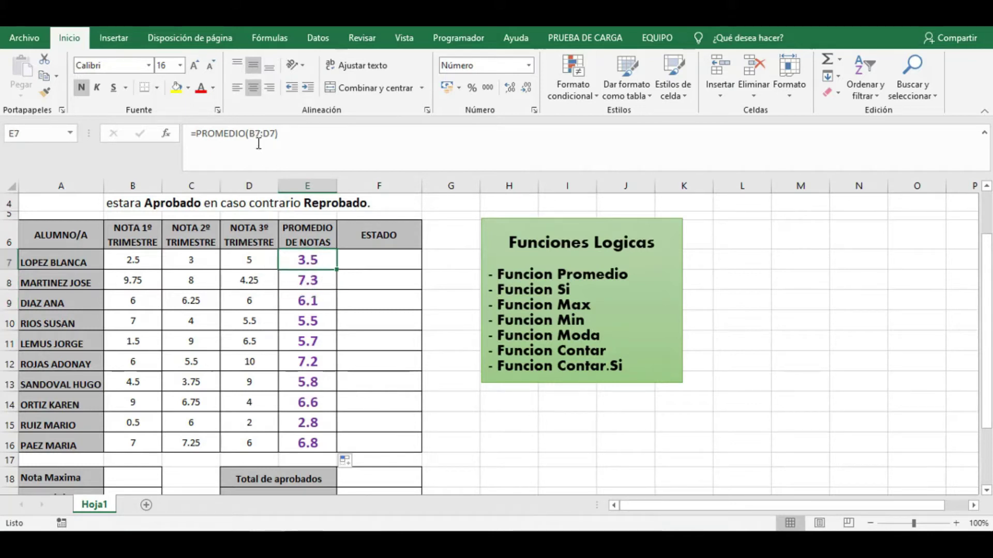
pyautogui.click(311, 284)
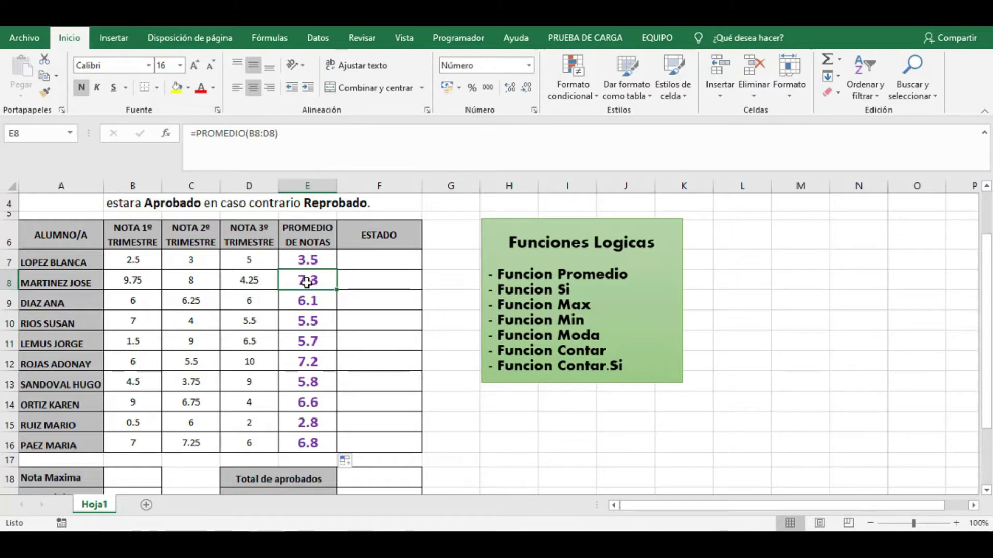
pyautogui.click(311, 263)
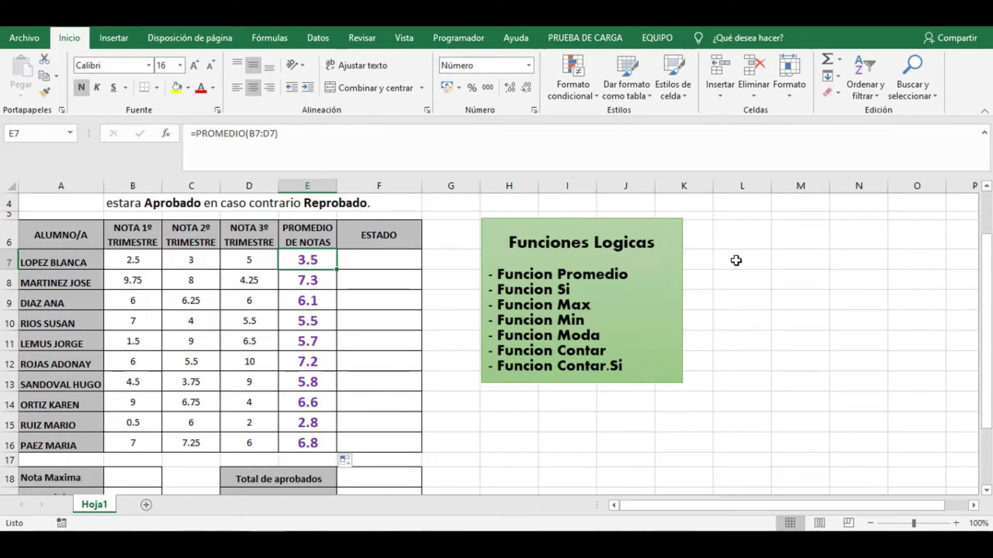
# Step: Enter 1, 2 and 3 in M7:M9 and extend the number series down to M18
pyautogui.click(786, 265)
pyautogui.write('1')
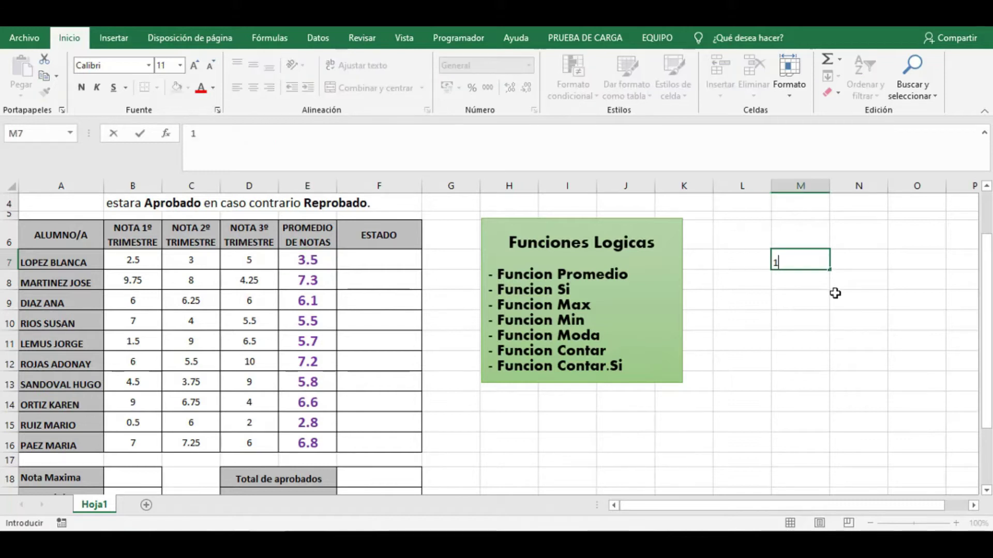
pyautogui.press('Return')
pyautogui.write('2')
pyautogui.press('Return')
pyautogui.write('3')
pyautogui.press('Return')
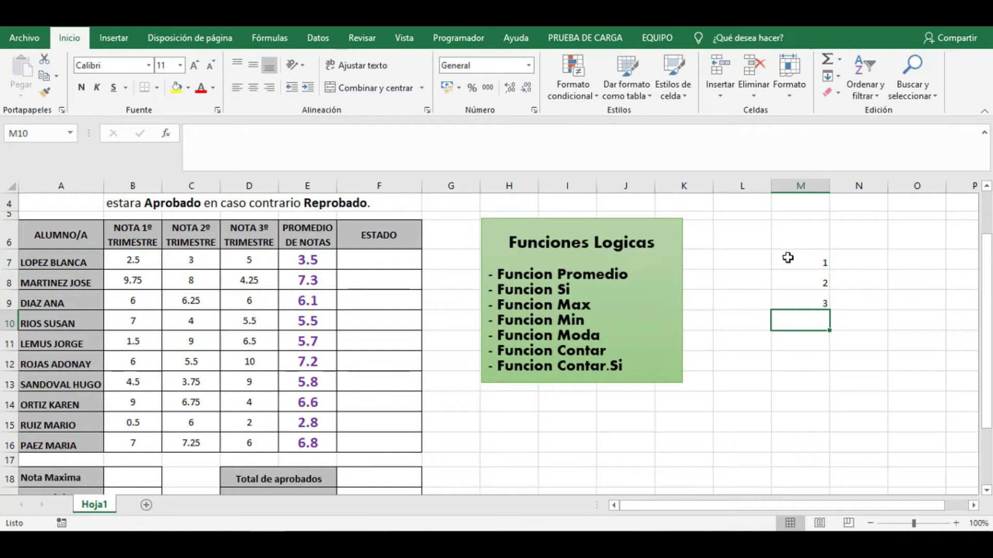
pyautogui.moveTo(786, 257); pyautogui.dragTo(793, 298)
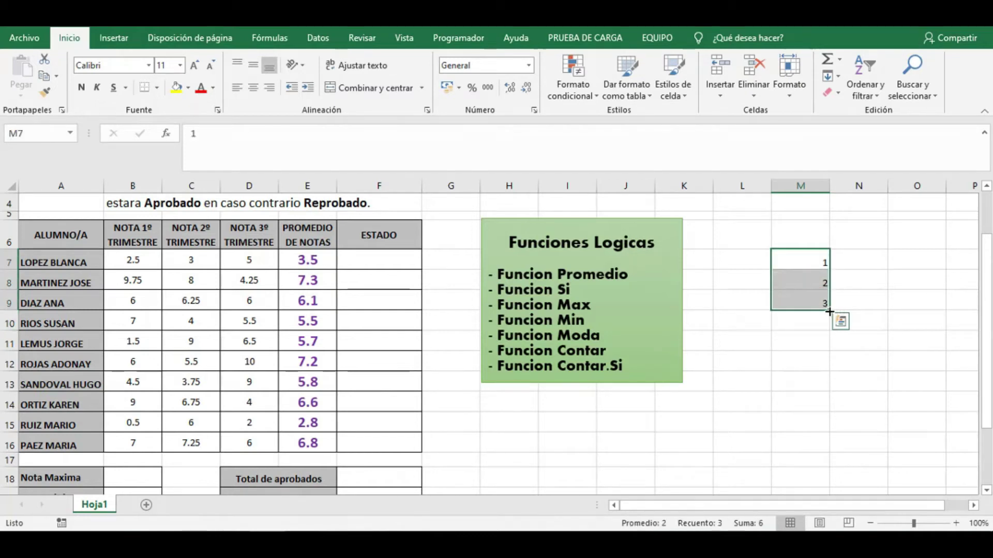
pyautogui.moveTo(828, 311); pyautogui.dragTo(825, 481)
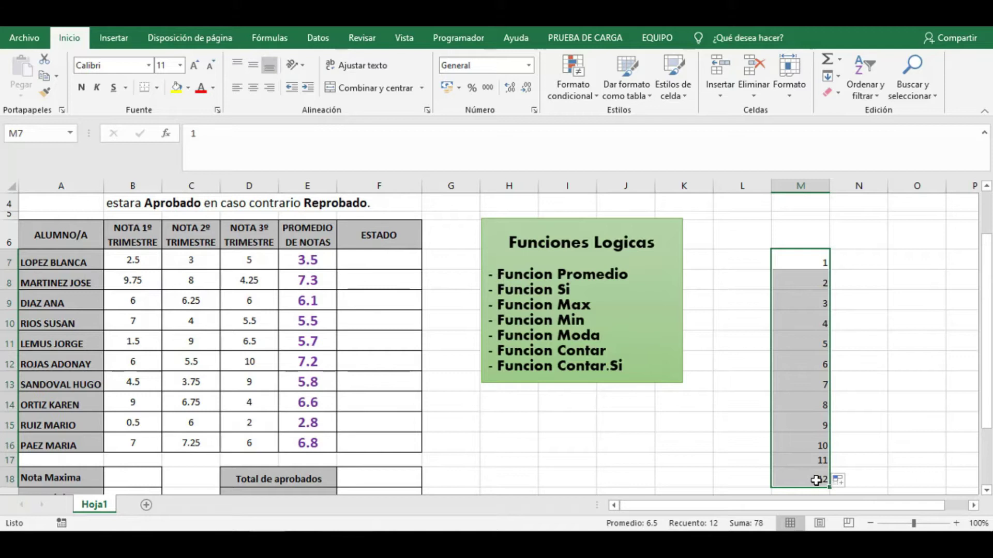
# Step: Enter 2, 4 and 6 in N7:N9 and extend the even-number series down to N17
pyautogui.click(858, 262)
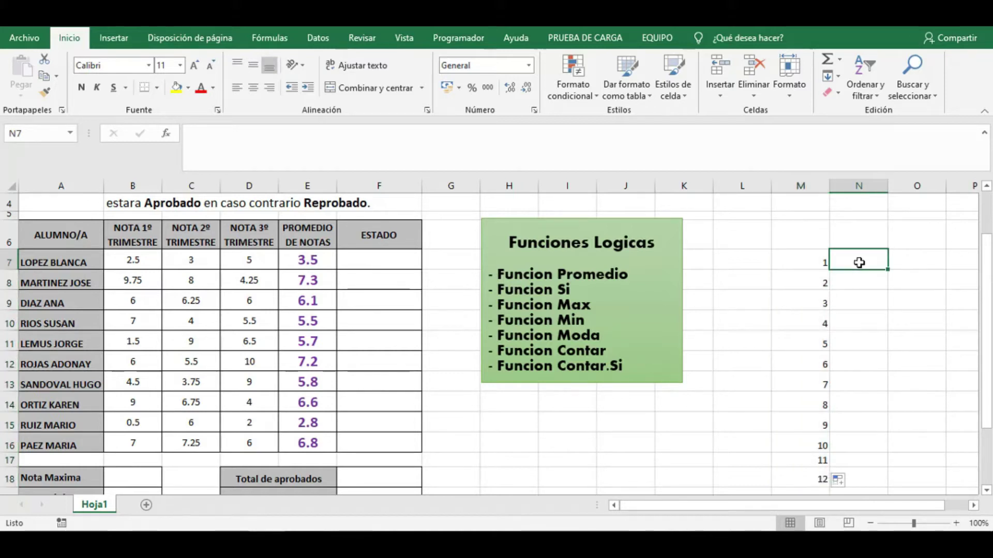
pyautogui.write('2')
pyautogui.press('Return')
pyautogui.write('4')
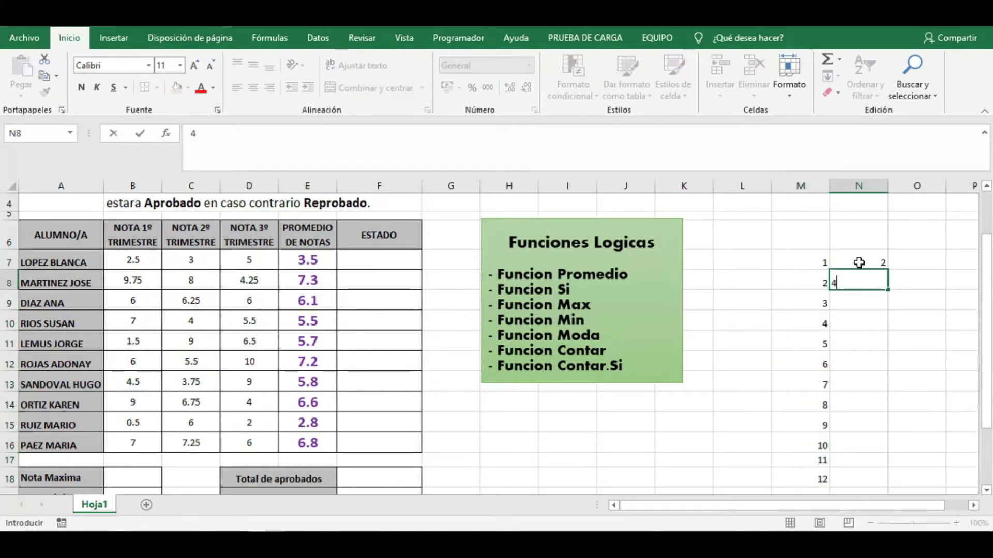
pyautogui.press('Return')
pyautogui.write('6')
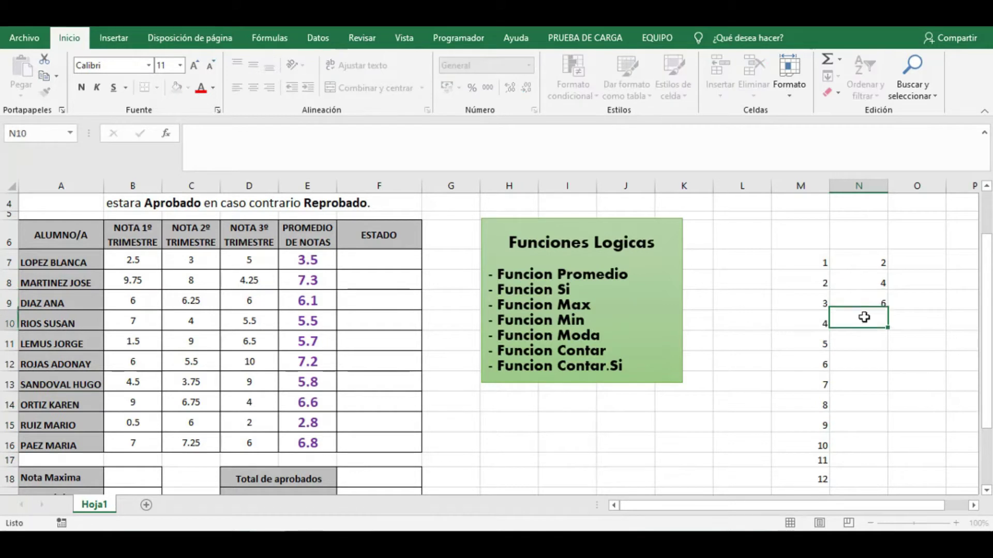
pyautogui.press('Return')
pyautogui.moveTo(873, 305); pyautogui.dragTo(865, 259)
pyautogui.moveTo(887, 311); pyautogui.dragTo(897, 470)
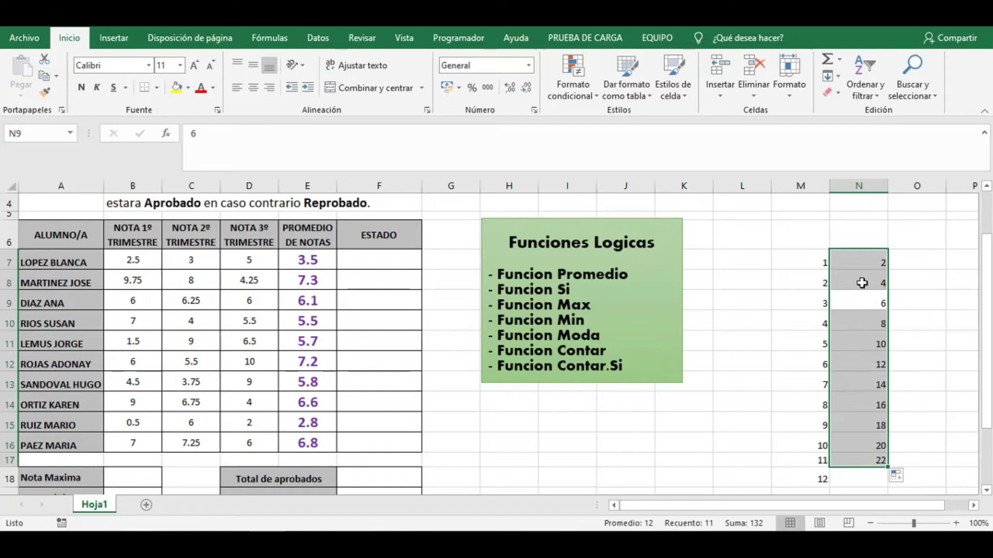
# Step: Enter 1 in O7 and copy it by autofill down to O18
pyautogui.click(926, 268)
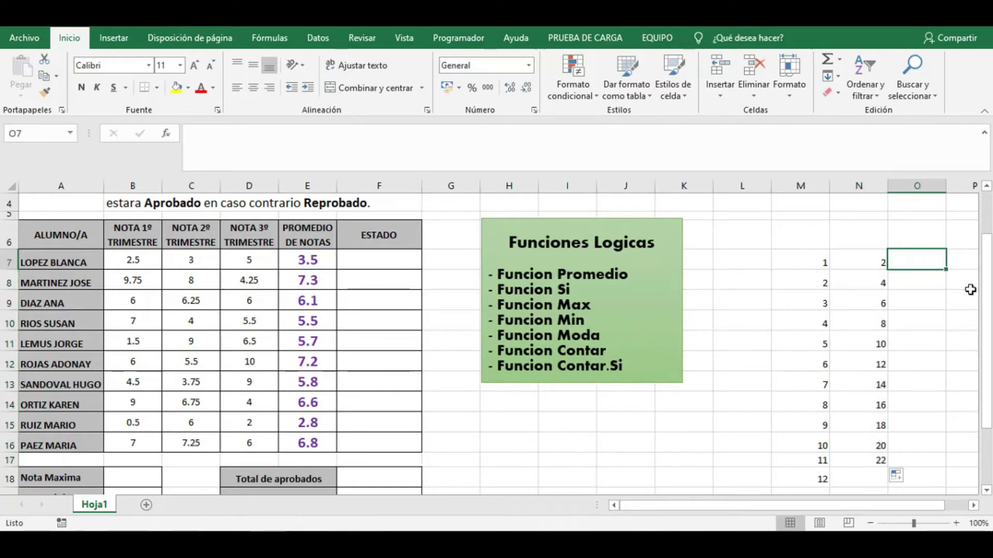
pyautogui.write('1')
pyautogui.press('Return')
pyautogui.click(933, 265)
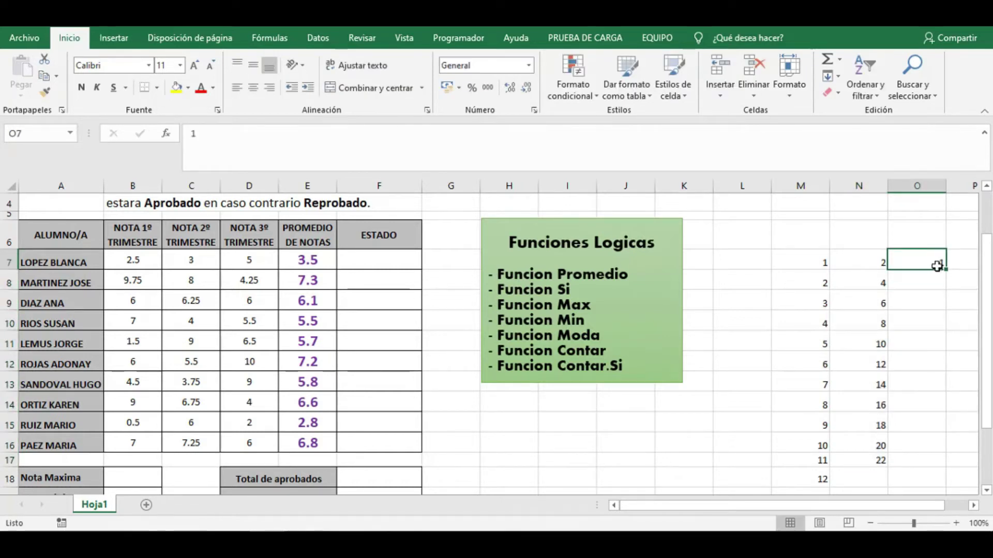
pyautogui.moveTo(944, 269); pyautogui.dragTo(943, 488)
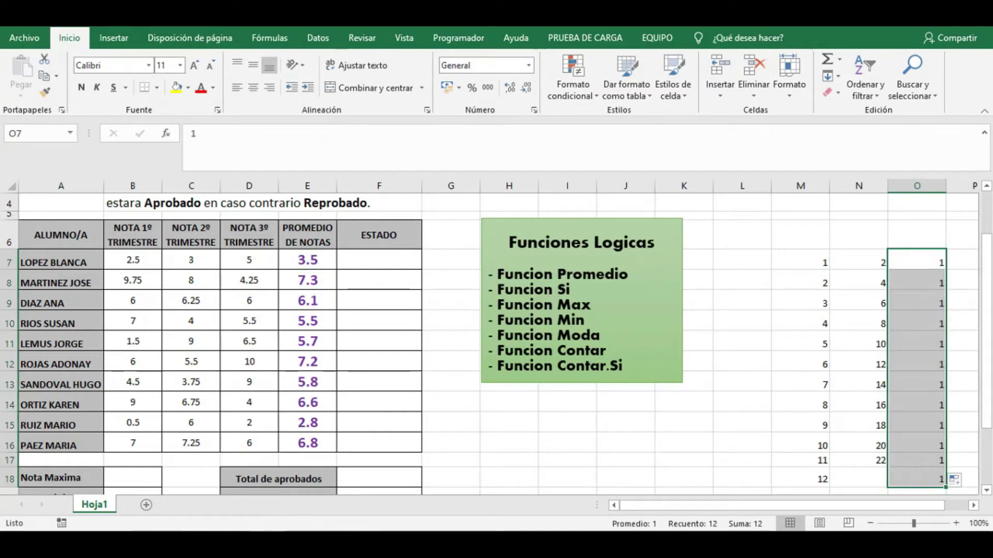
# Step: Clear the sample autofill numbers from M7:O18
pyautogui.moveTo(917, 261); pyautogui.dragTo(800, 478)
pyautogui.press('Delete')
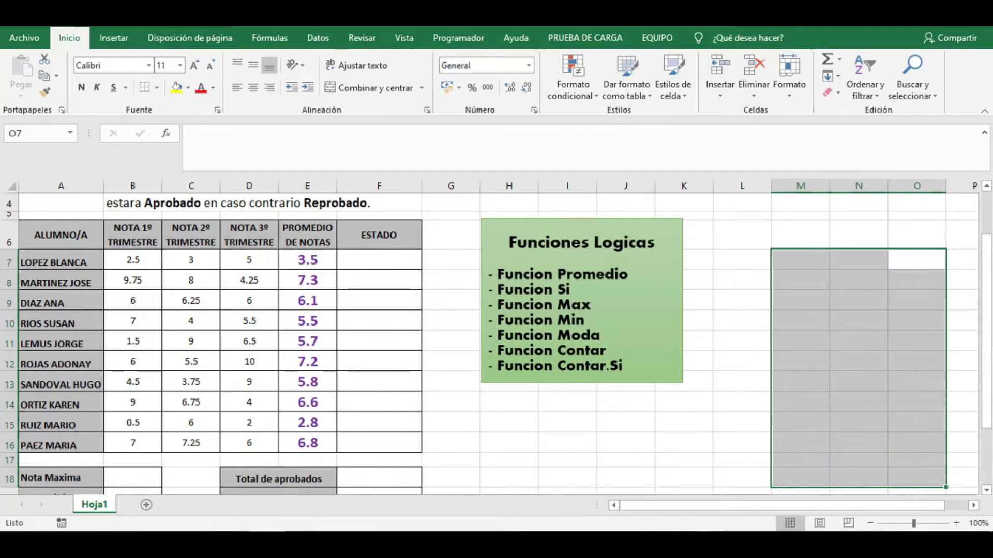
# Step: Check the first average in E7 against the pass condition for the ESTADO column in the exercise note
pyautogui.click(287, 262)
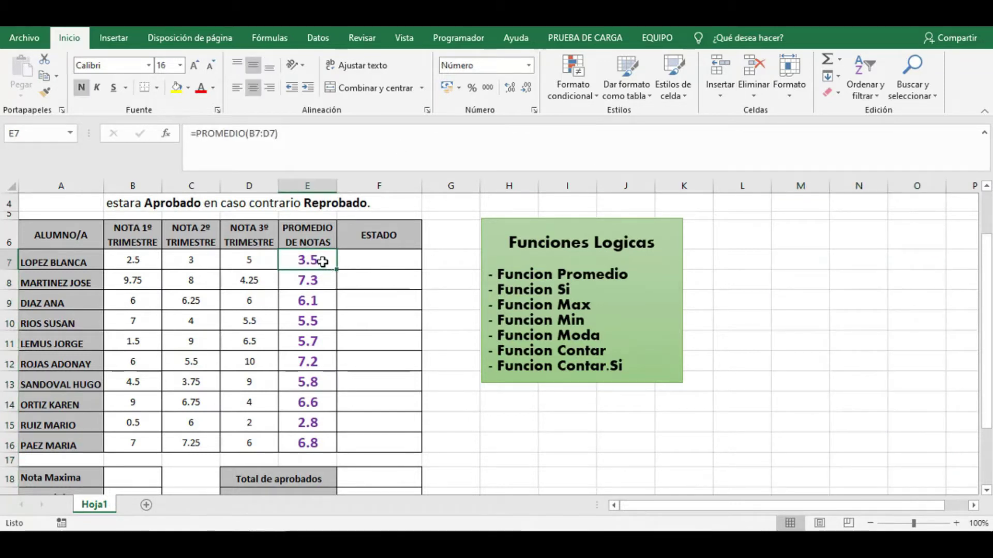
pyautogui.click(380, 263)
pyautogui.scroll(1, 436, 233)
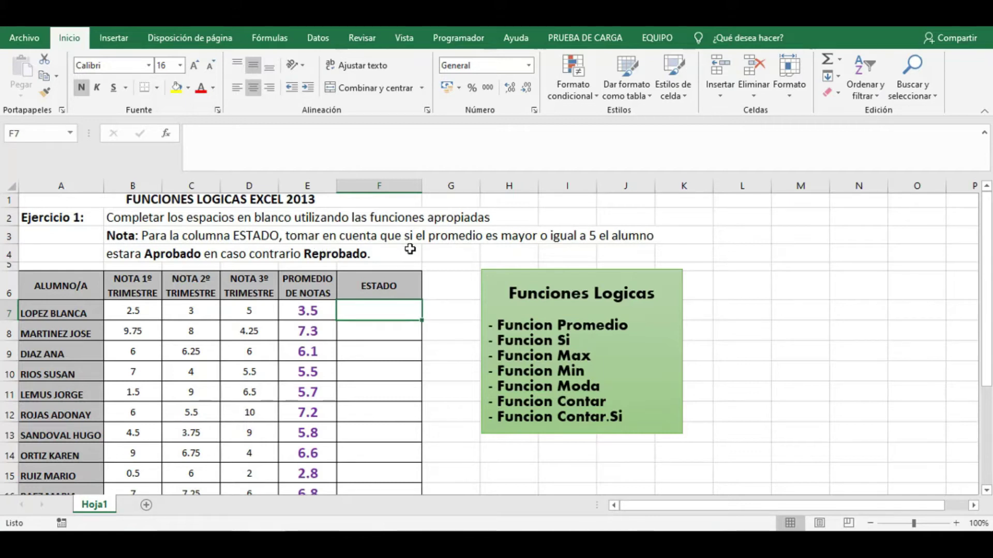
pyautogui.click(467, 236)
pyautogui.click(302, 308)
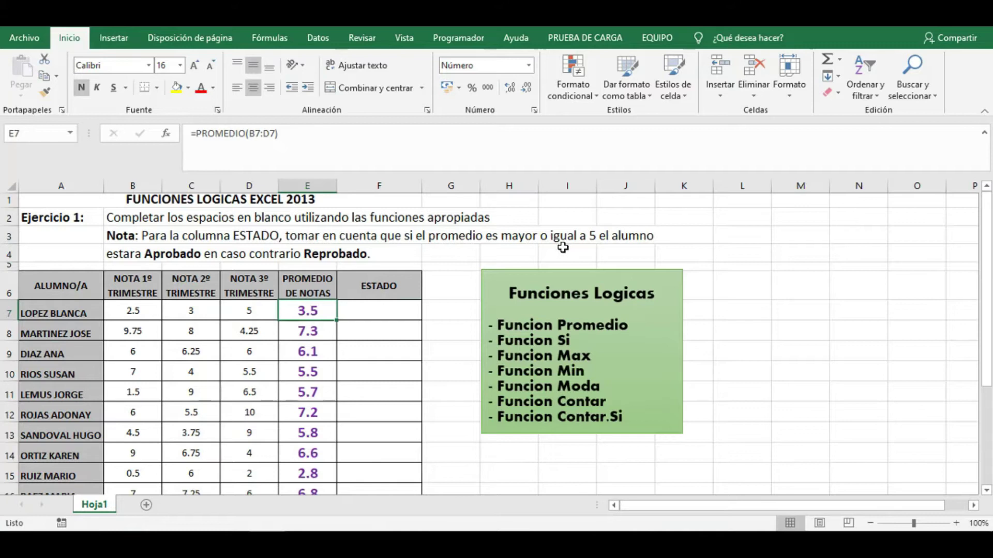
pyautogui.click(591, 237)
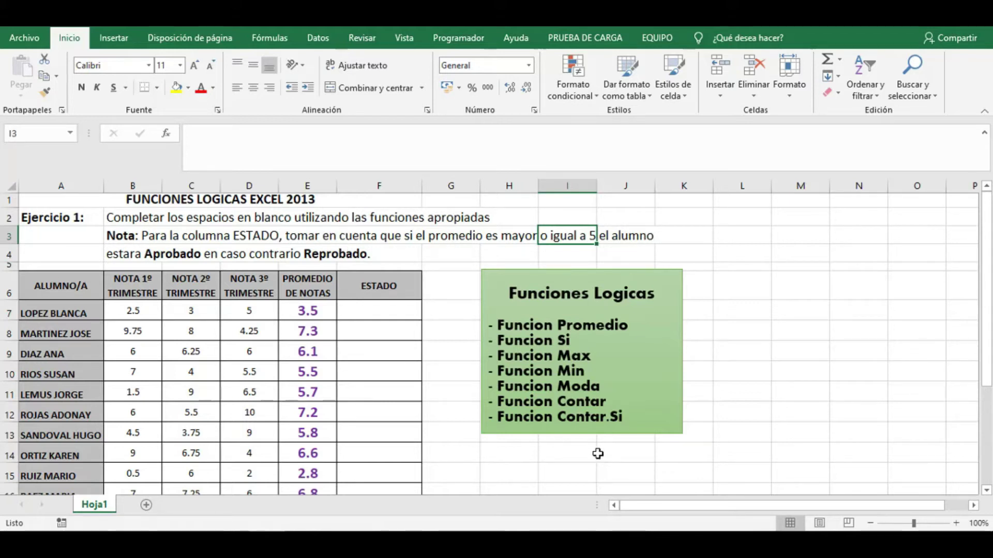
# Step: Start a SI function formula in F7, the first cell of the ESTADO column
pyautogui.click(369, 312)
pyautogui.write('=si')
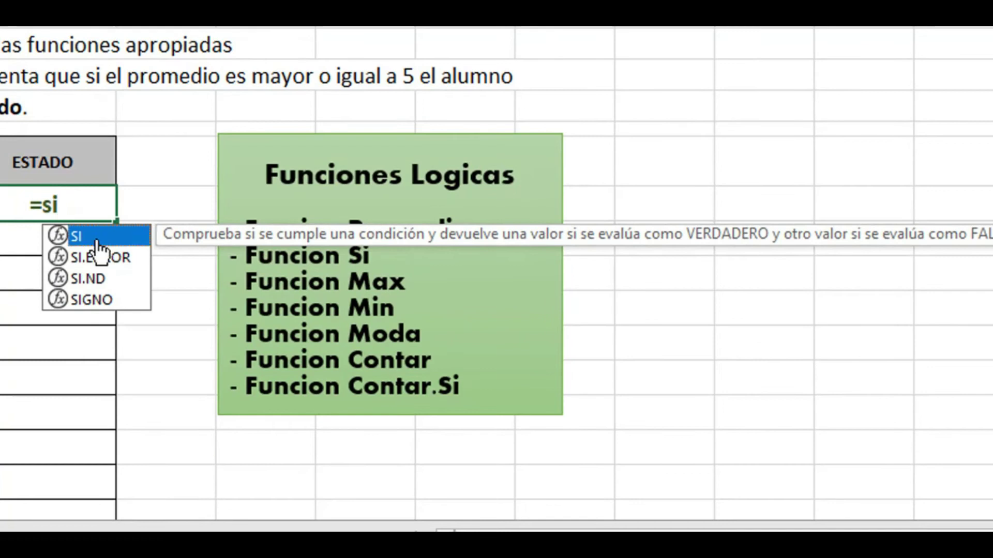
pyautogui.doubleClick(407, 331)
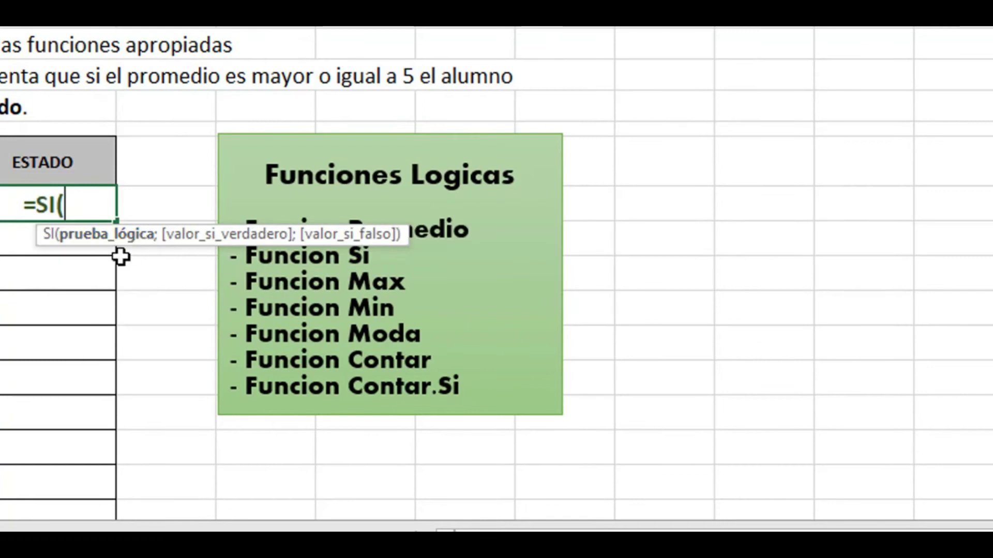
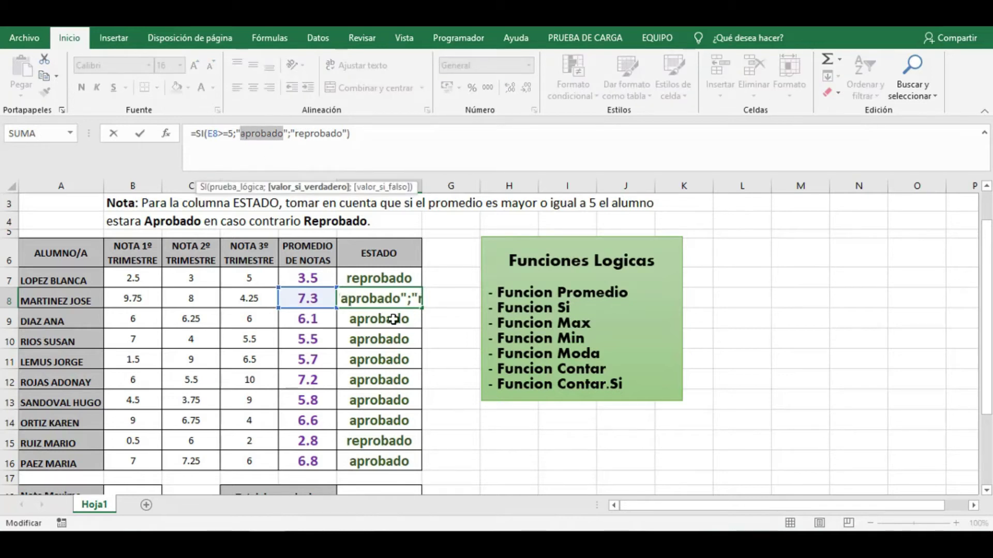
# Step: Leave the F8 formula and inspect the copied SI formulas further down the ESTADO column
pyautogui.click(462, 407)
pyautogui.click(396, 370)
pyautogui.click(398, 418)
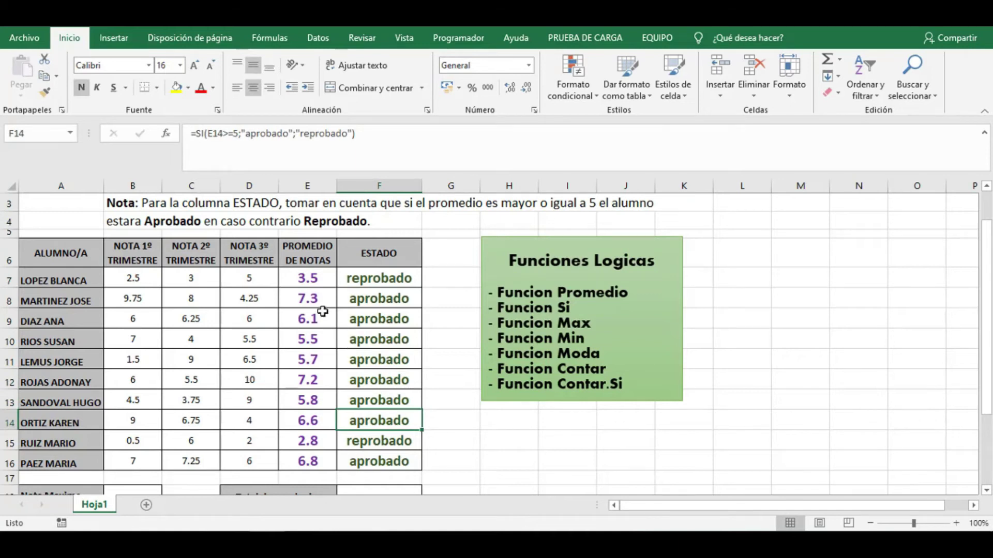
# Step: Test the ESTADO formula by overwriting the average in E8 with 5 and with 4.3, and undo both changes
pyautogui.doubleClick(303, 300)
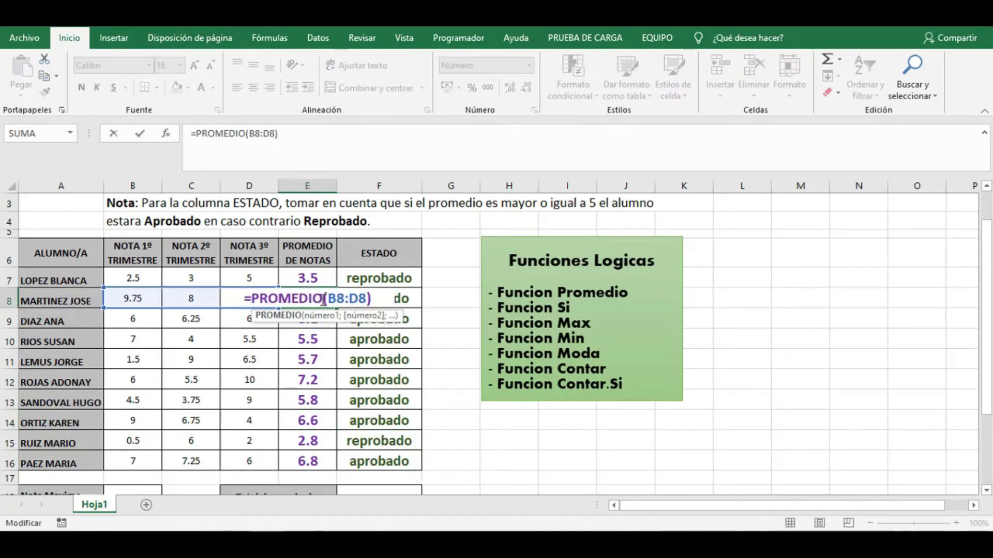
pyautogui.moveTo(373, 300); pyautogui.dragTo(163, 304)
pyautogui.press('Return')
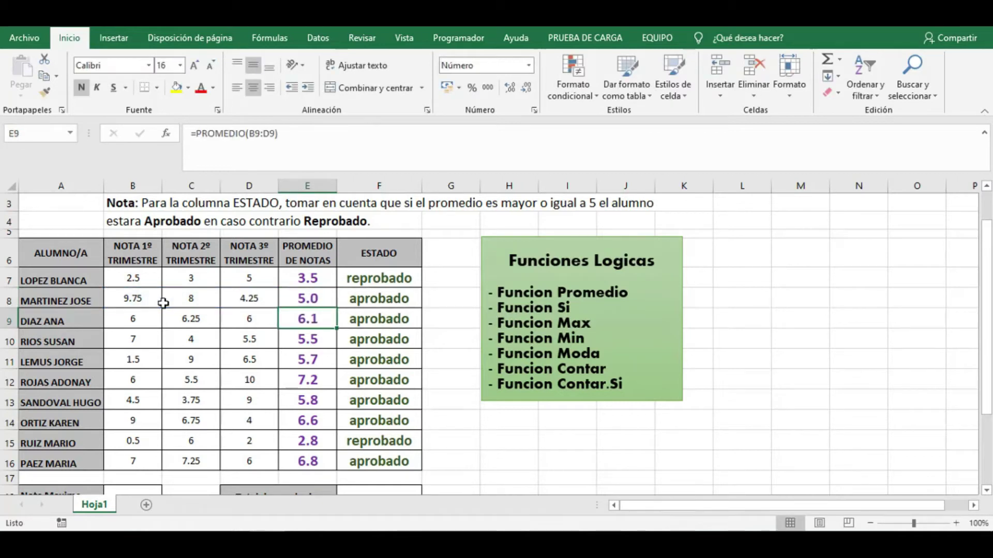
pyautogui.doubleClick(318, 298)
pyautogui.moveTo(313, 299); pyautogui.dragTo(277, 299)
pyautogui.write('4.3')
pyautogui.press('Return')
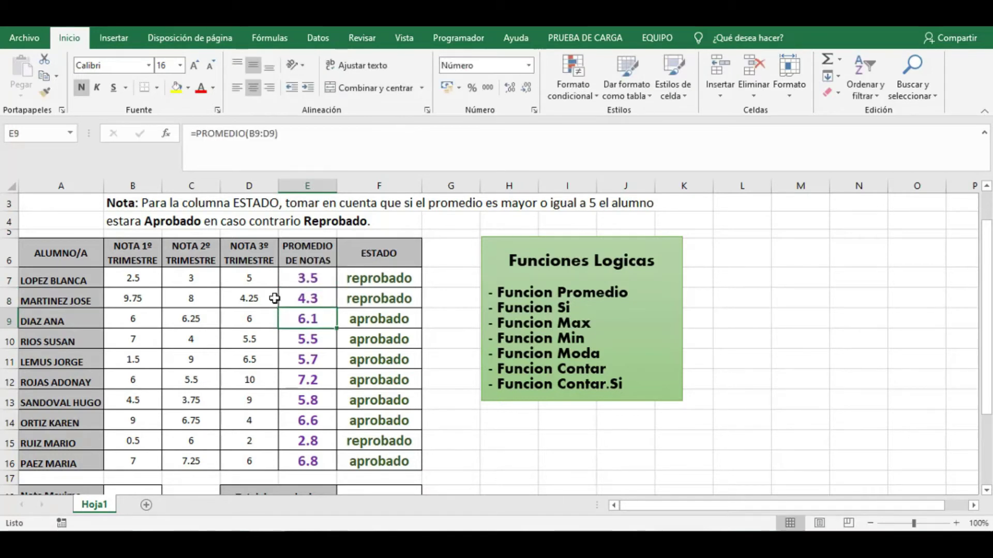
pyautogui.hotkey('ctrl', 'z')
pyautogui.press('Right')
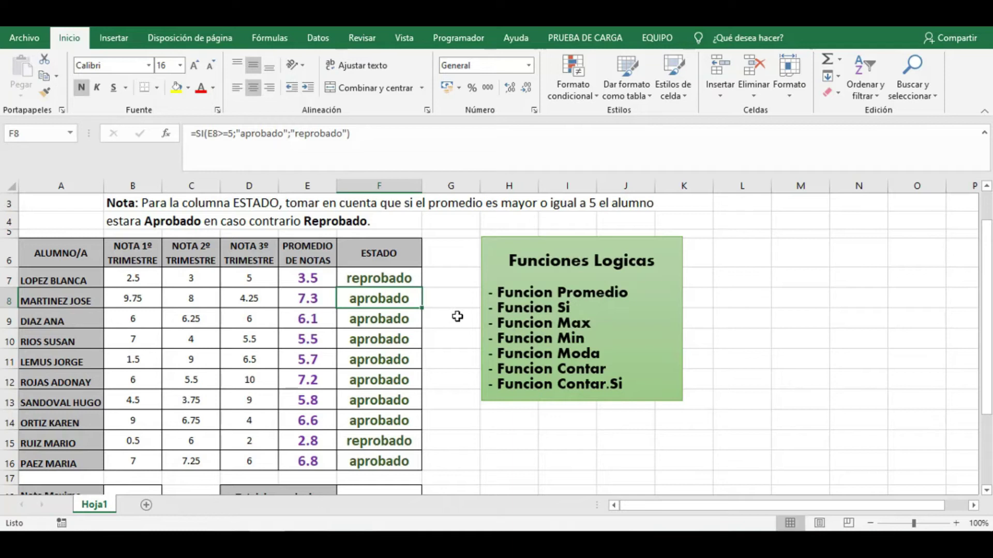
# Step: Compare the average in E7 with the SI formulas in F7 and F8, and look up Funcion Max in the function list
pyautogui.click(308, 278)
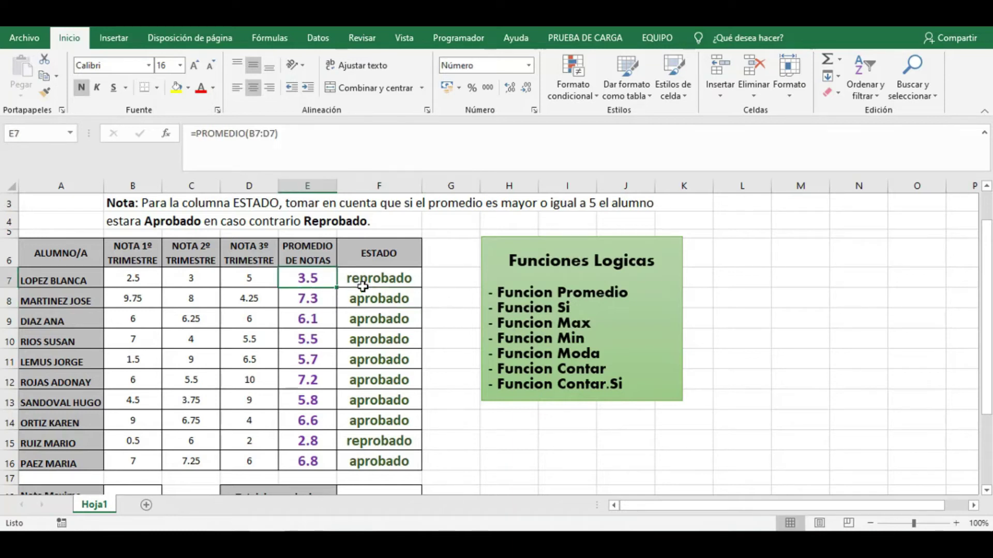
pyautogui.click(397, 275)
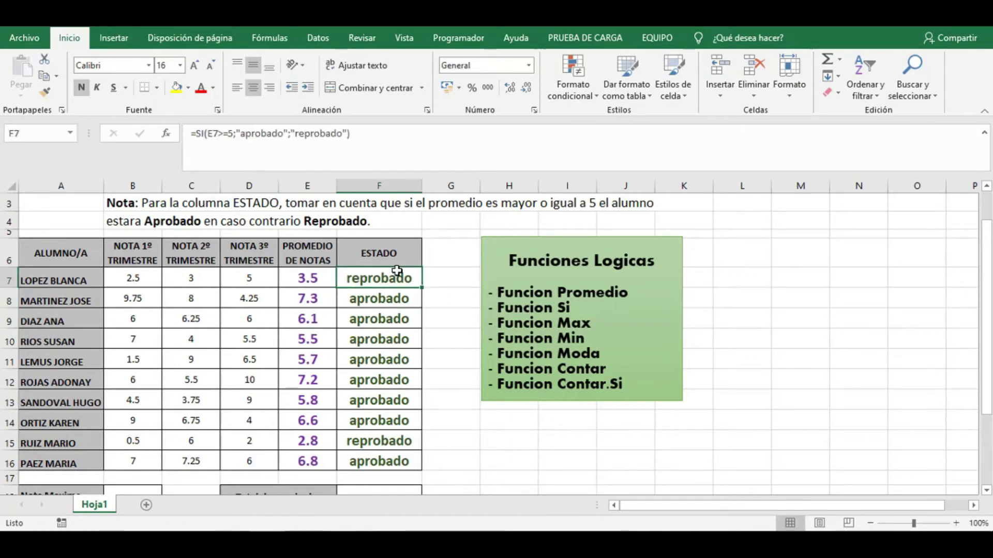
pyautogui.click(313, 280)
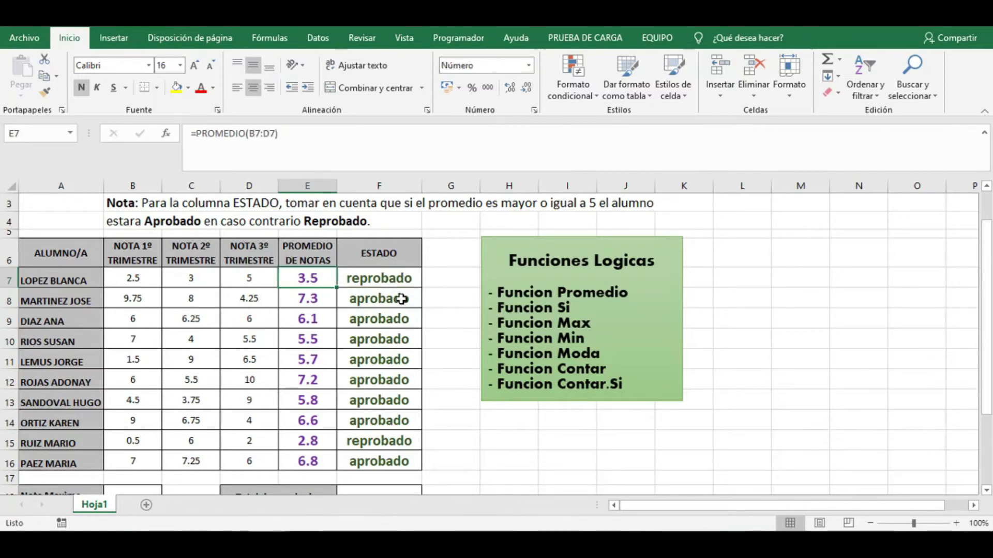
pyautogui.click(378, 277)
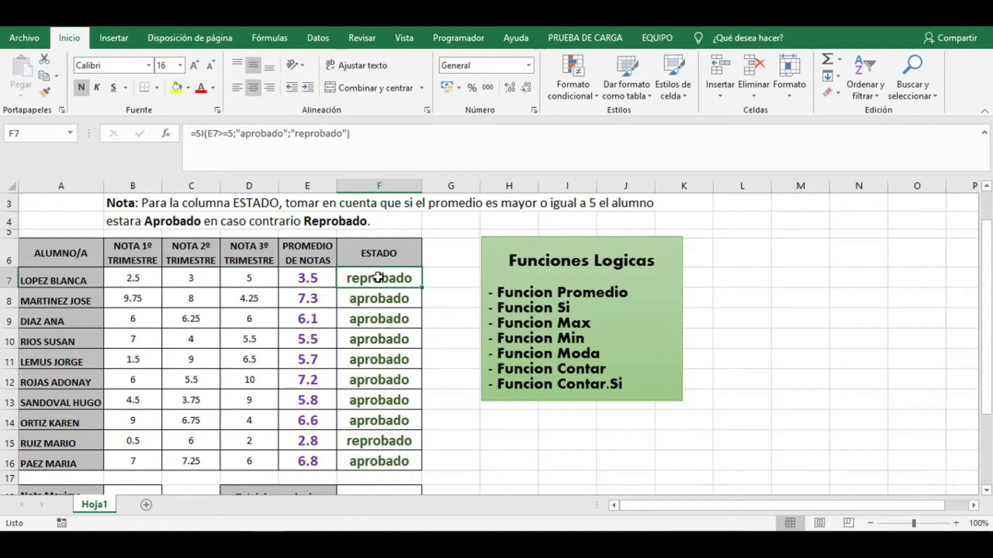
pyautogui.click(390, 297)
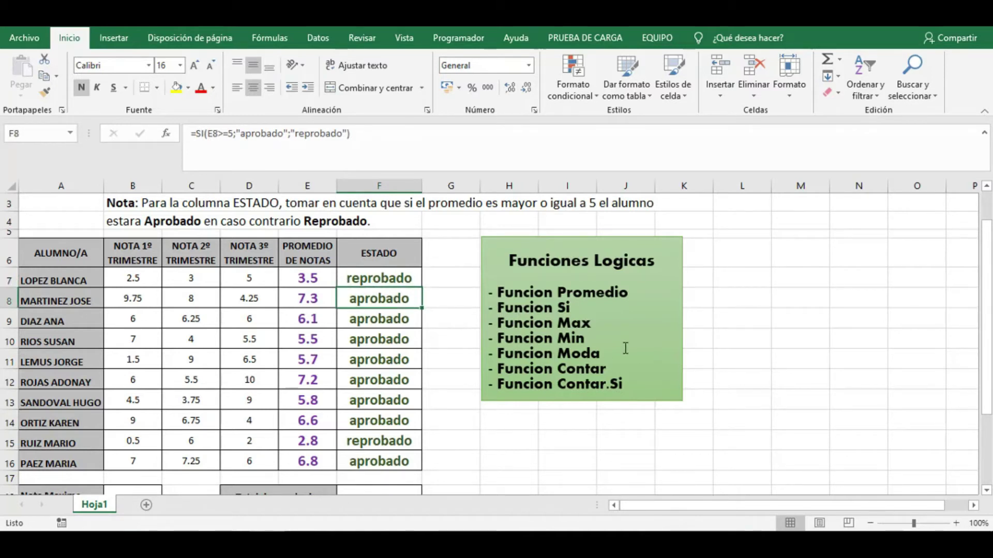
pyautogui.moveTo(560, 322); pyautogui.dragTo(583, 322)
pyautogui.click(593, 322)
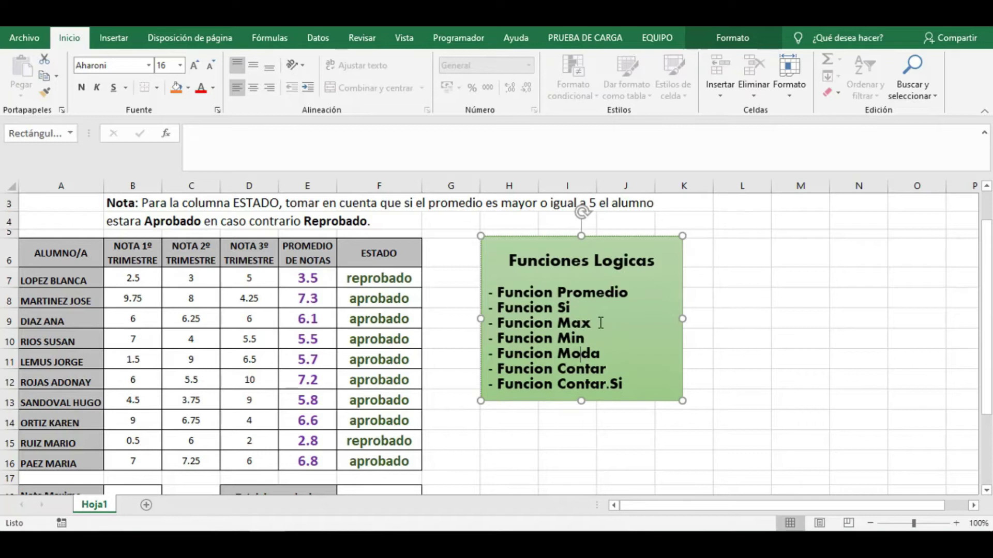
# Step: Enter =MAX(B7:D16) in B18 for Nota Maxima and check it against the grade in D12
pyautogui.scroll(-1, 600, 322)
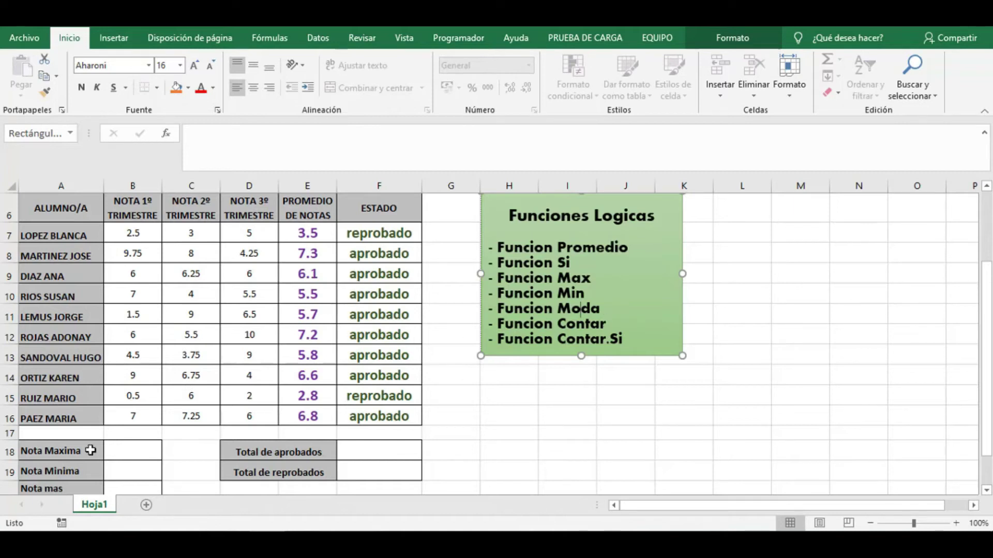
pyautogui.click(127, 454)
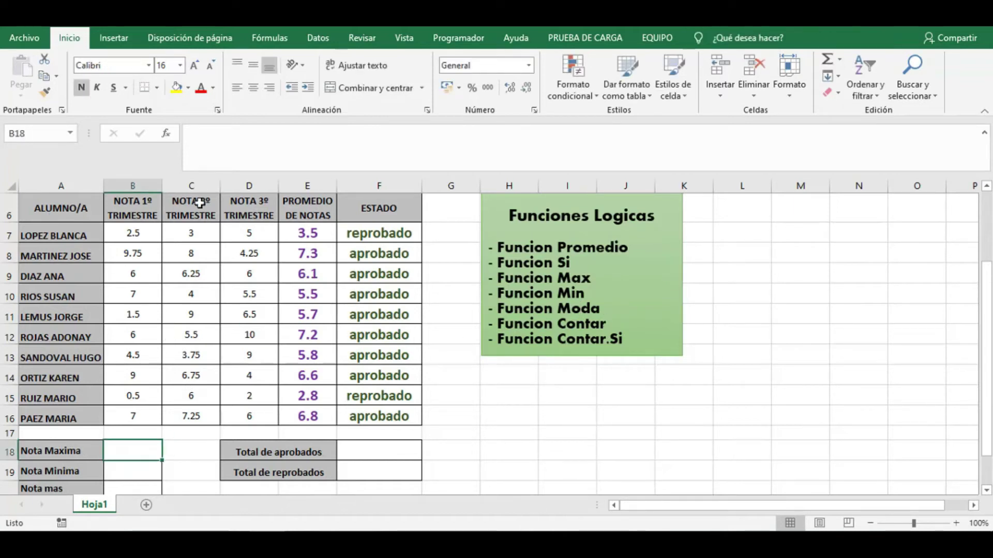
pyautogui.scroll(2, 370, 256)
pyautogui.scroll(-2, 265, 299)
pyautogui.scroll(1, 300, 300)
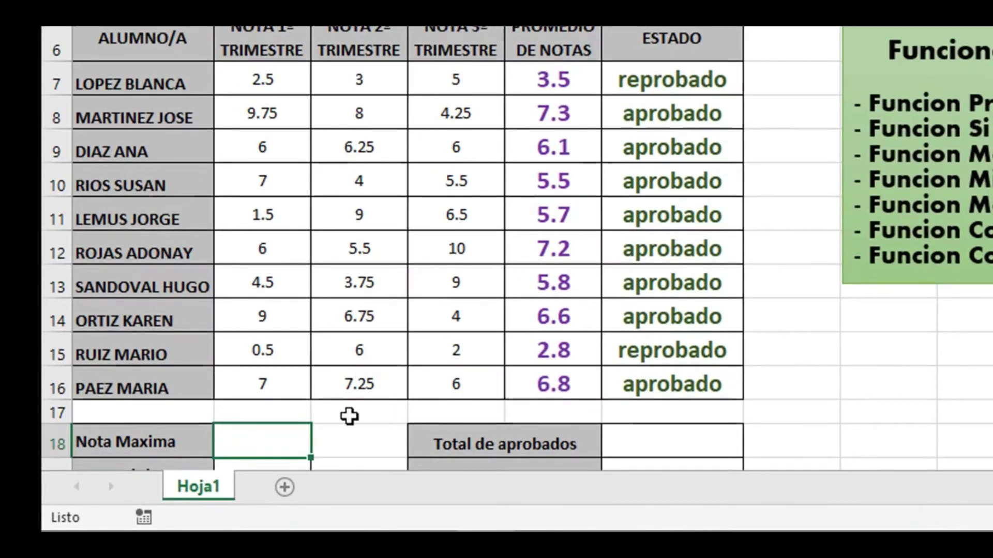
pyautogui.write('=ma')
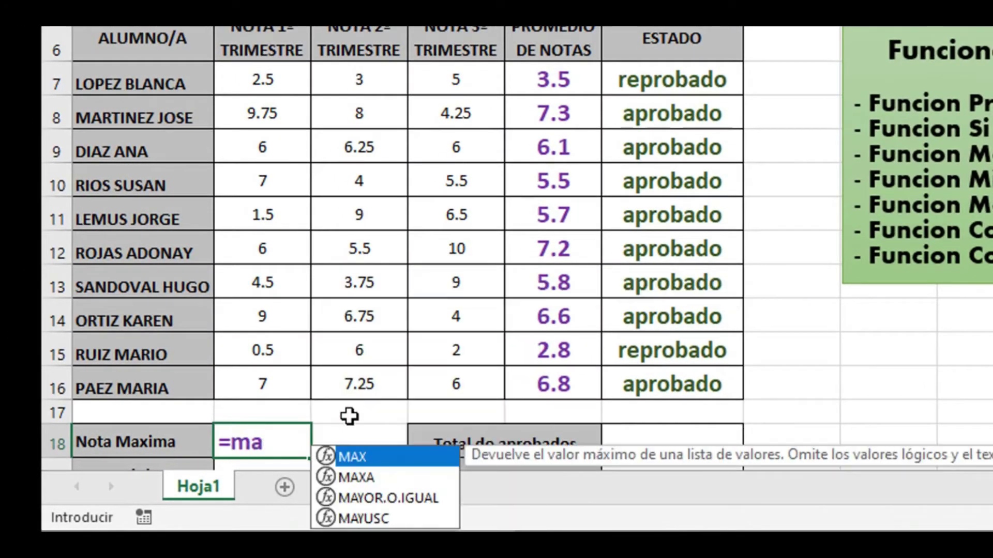
pyautogui.write('x')
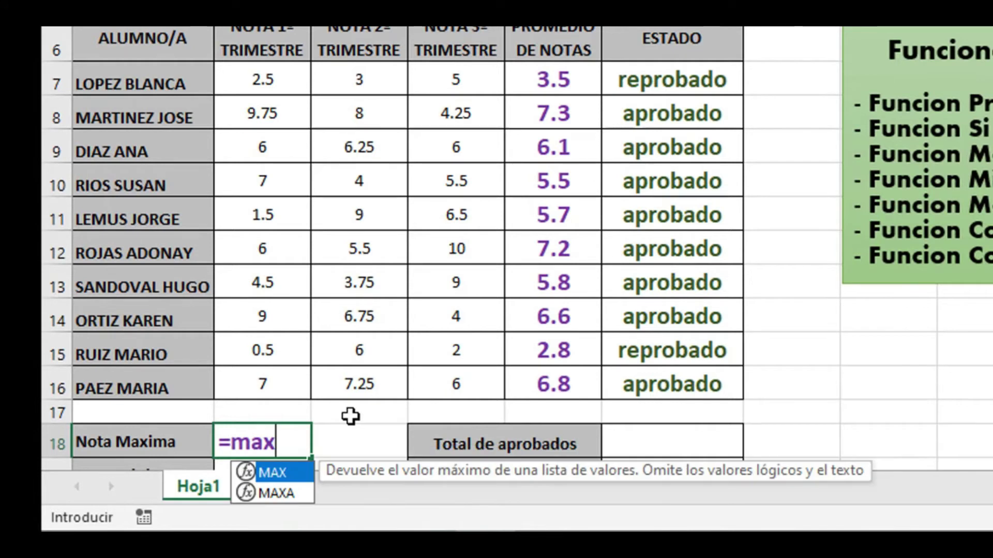
pyautogui.doubleClick(289, 471)
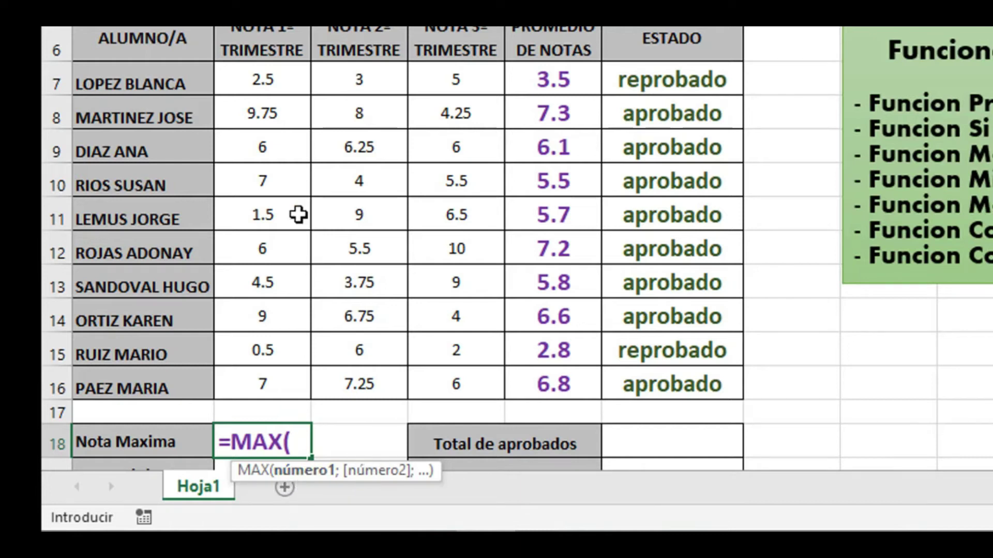
pyautogui.click(253, 87)
pyautogui.moveTo(253, 87); pyautogui.dragTo(475, 385)
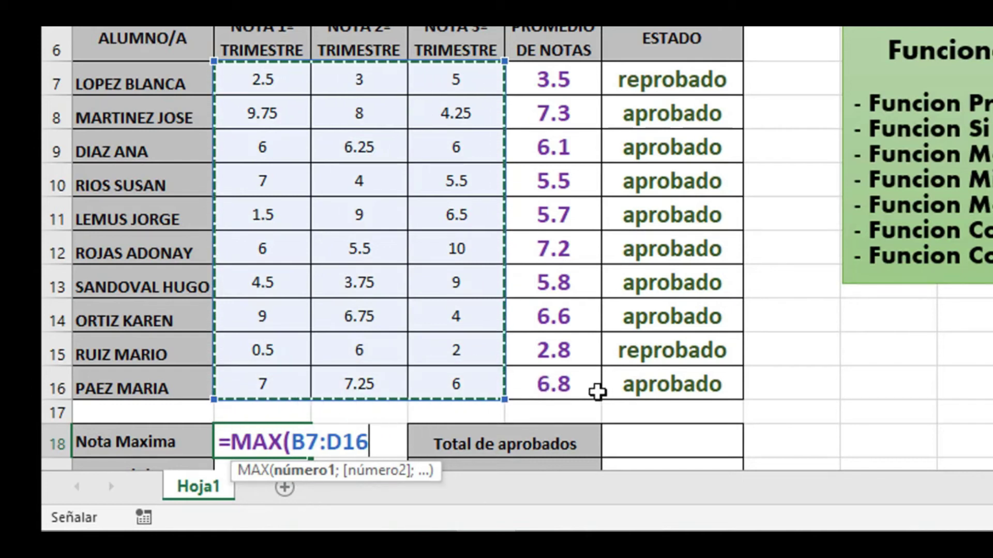
pyautogui.write(')')
pyautogui.press('Return')
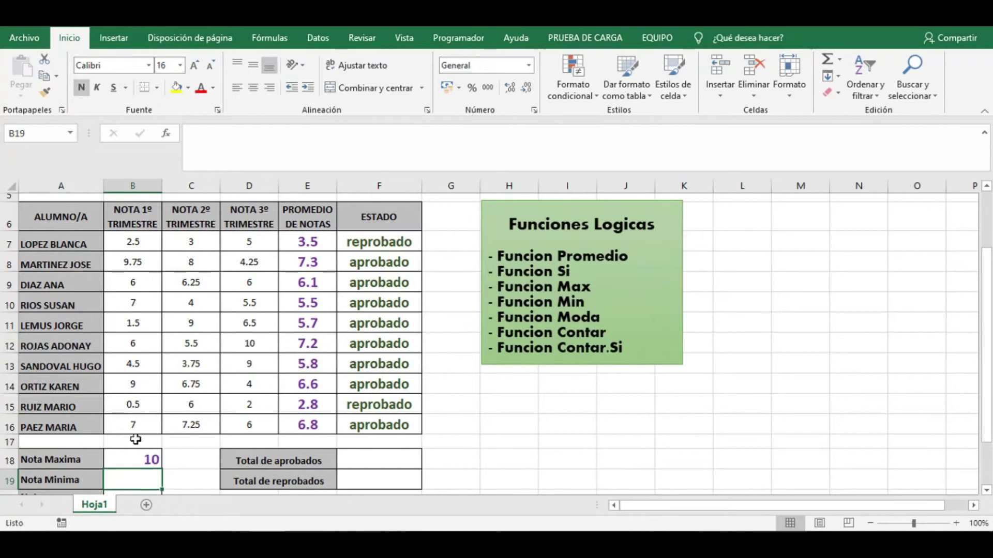
pyautogui.click(137, 460)
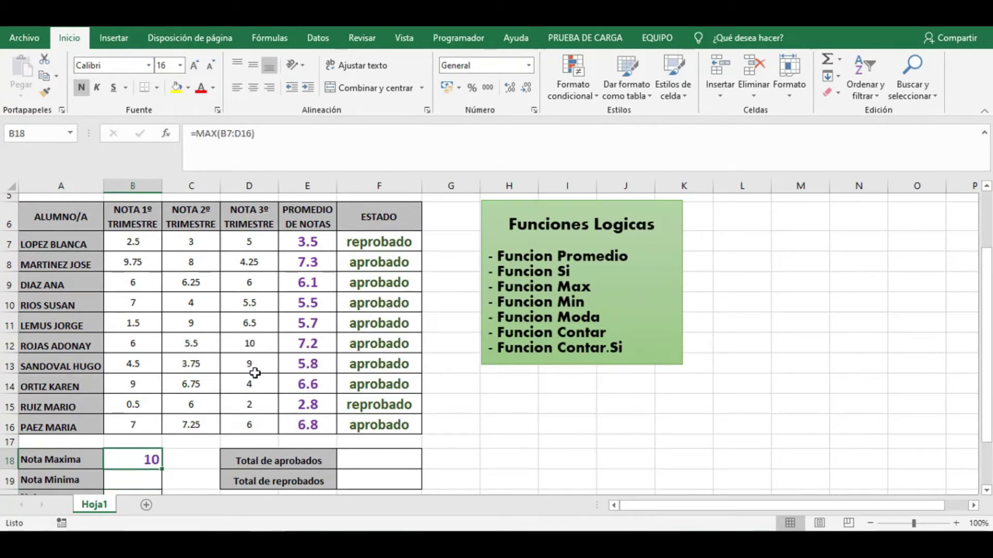
pyautogui.click(254, 343)
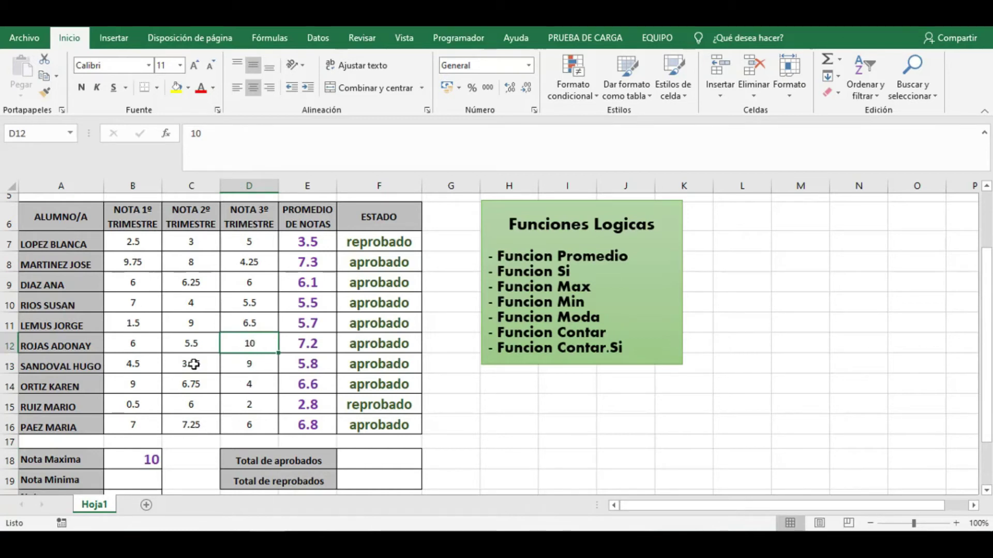
# Step: Enter =MIN(B7:D16) in B19 for Nota Minima and check it against the grade in B15
pyautogui.scroll(-1, 223, 306)
pyautogui.scroll(-1, 223, 306)
pyautogui.click(128, 426)
pyautogui.write('=min')
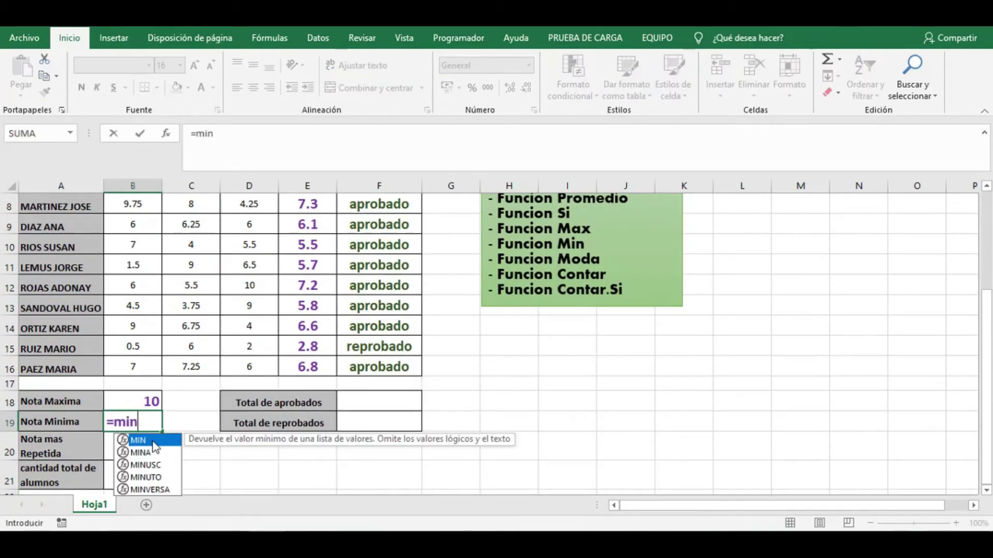
pyautogui.doubleClick(151, 440)
pyautogui.scroll(2, 247, 393)
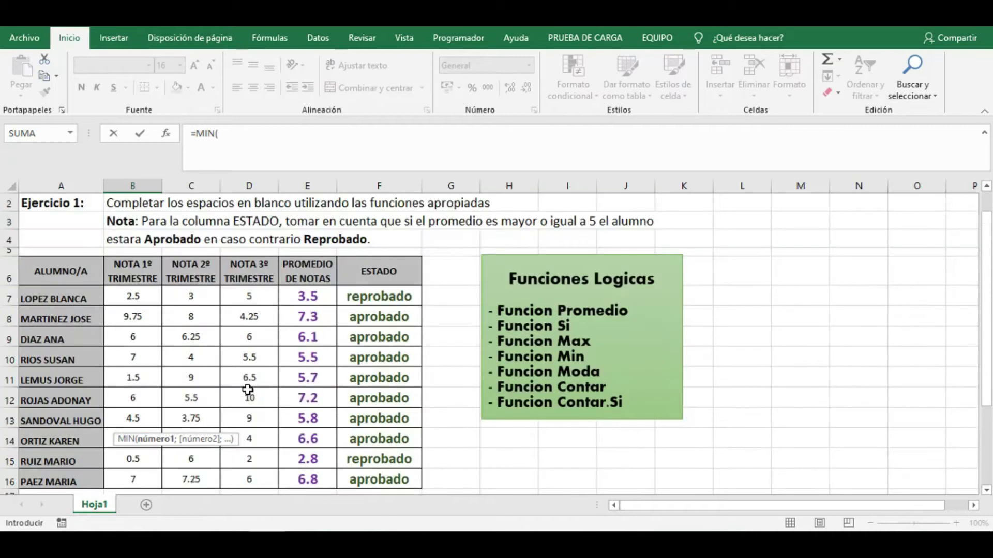
pyautogui.moveTo(121, 293); pyautogui.dragTo(261, 478)
pyautogui.scroll(-3, 231, 390)
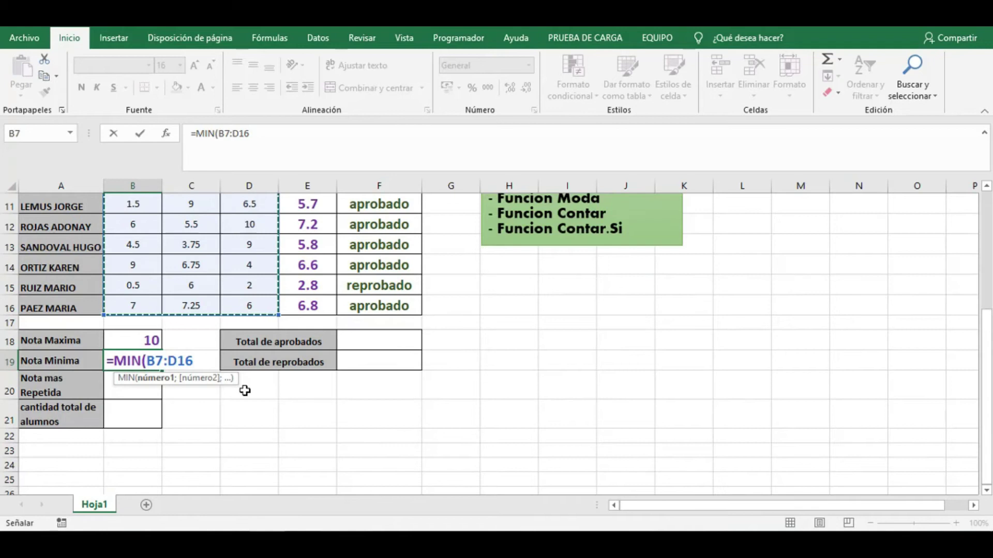
pyautogui.write(')')
pyautogui.press('Return')
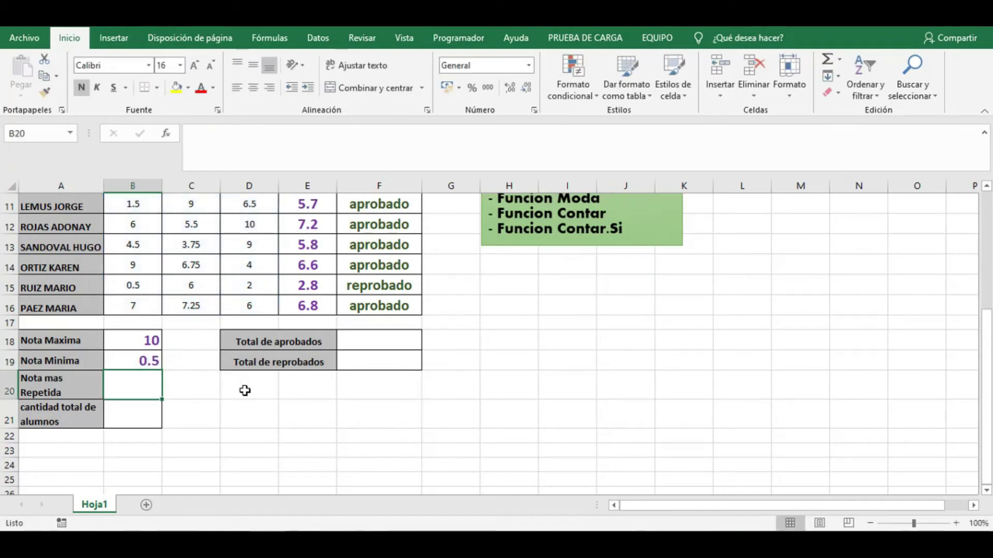
pyautogui.click(131, 288)
pyautogui.scroll(2, 136, 288)
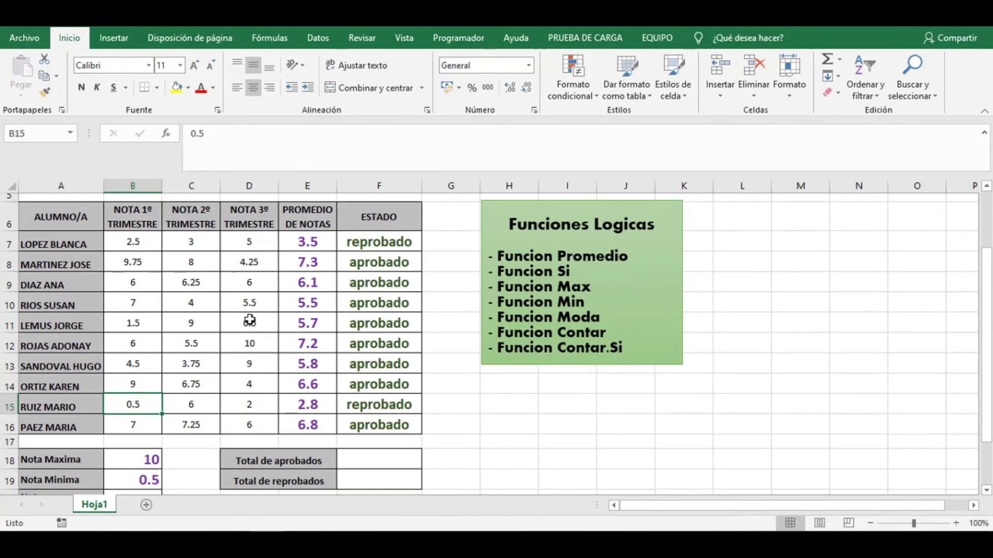
# Step: Enter =MODA(B7:D16) in B20 for Nota mas Repetida
pyautogui.scroll(-1, 212, 357)
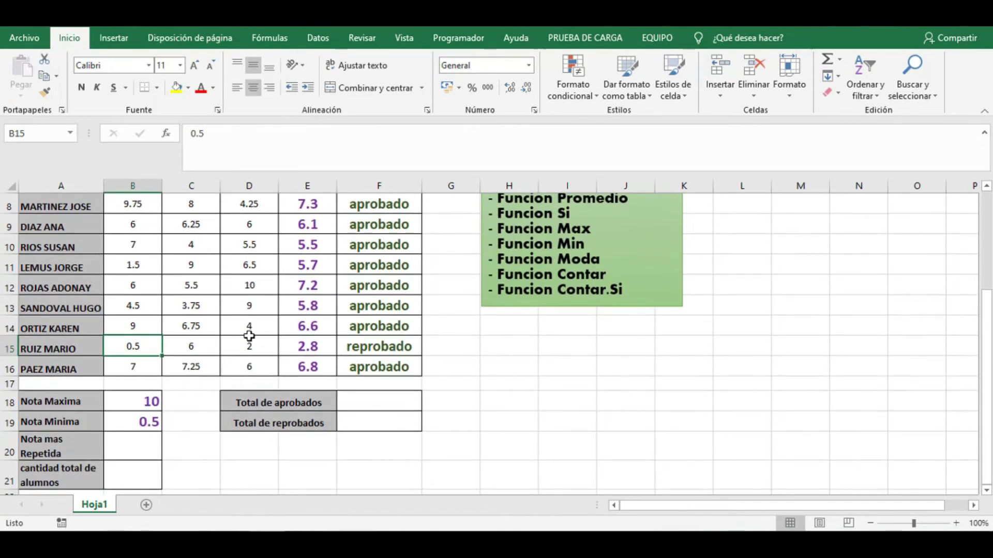
pyautogui.scroll(3, 248, 336)
pyautogui.scroll(-3, 228, 326)
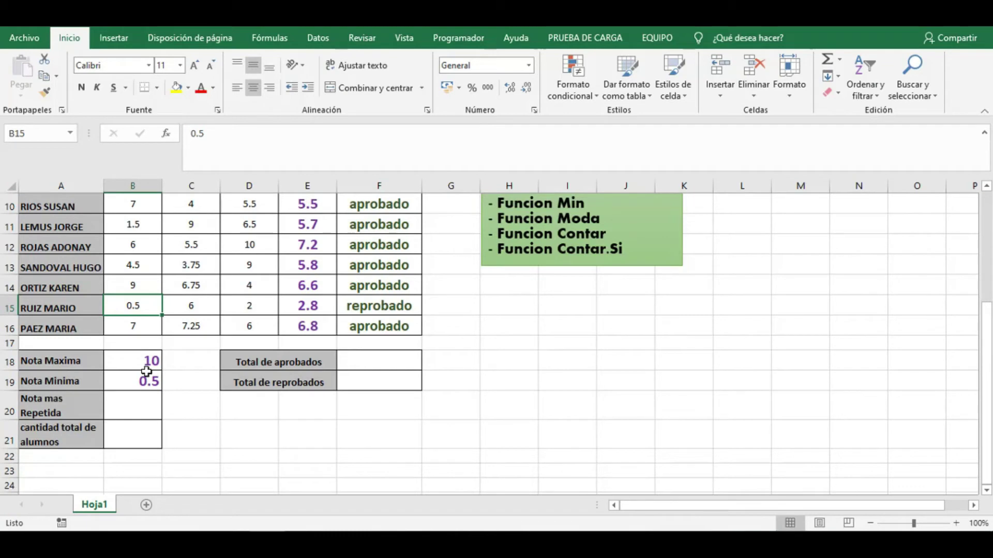
pyautogui.click(120, 409)
pyautogui.write('=moda')
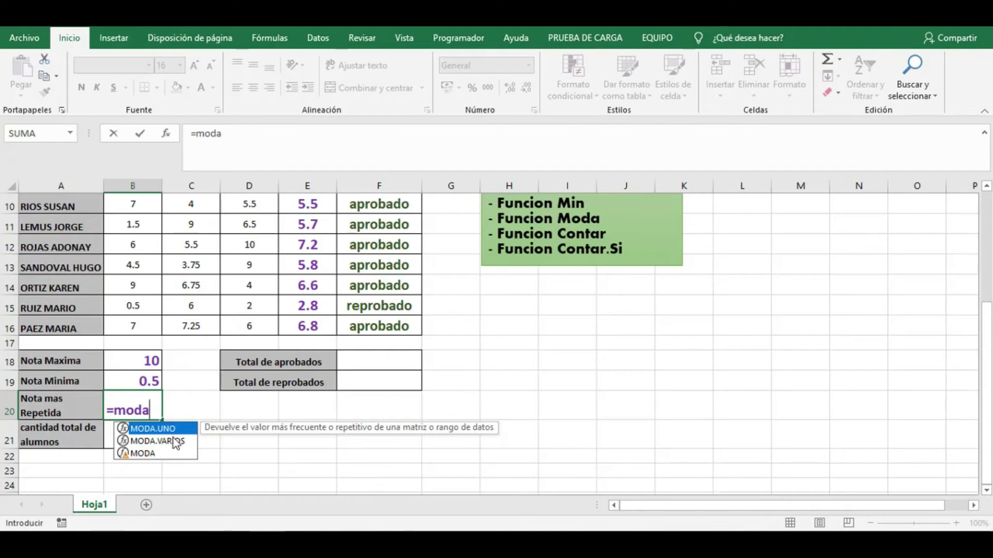
pyautogui.doubleClick(128, 454)
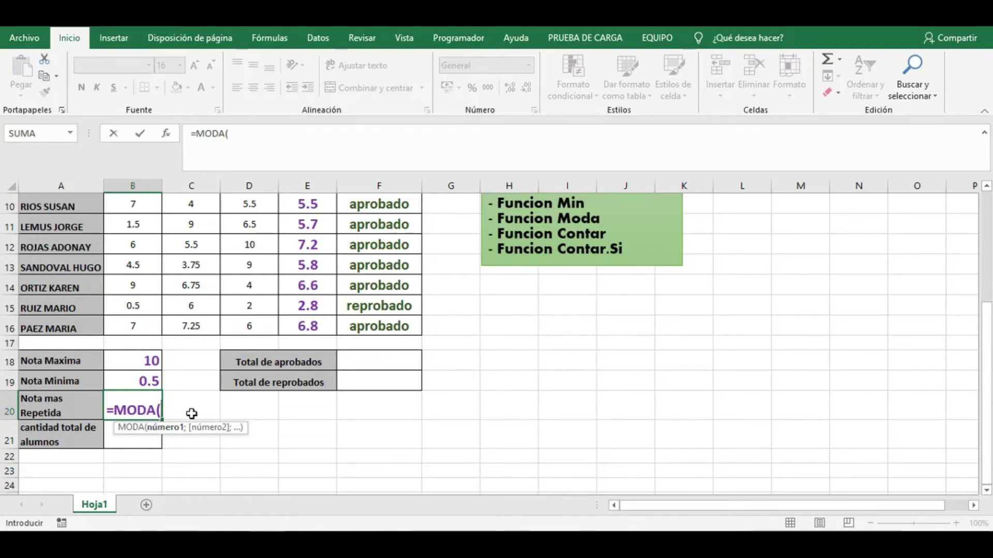
pyautogui.scroll(2, 197, 410)
pyautogui.moveTo(133, 258); pyautogui.dragTo(251, 443)
pyautogui.scroll(-3, 348, 382)
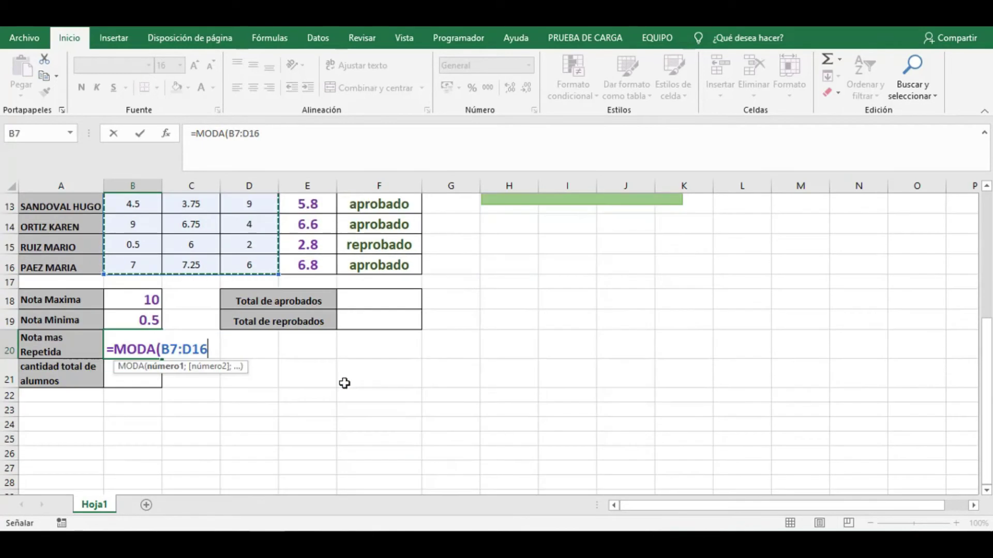
pyautogui.write(')')
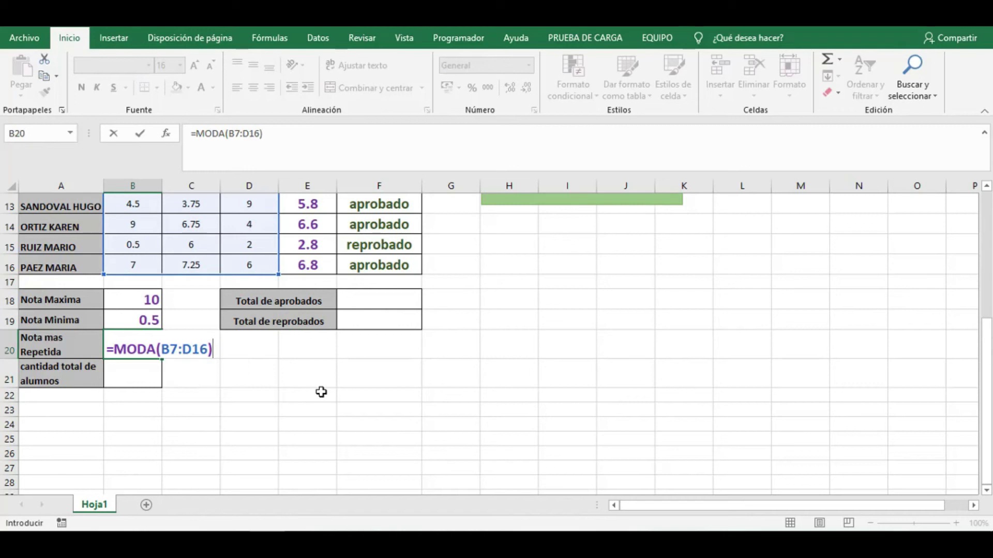
pyautogui.press('Return')
# Step: Check the most repeated grade in B20 against its occurrences in the trimester columns, including B9, D9, B12, C15 and D16
pyautogui.scroll(2, 321, 384)
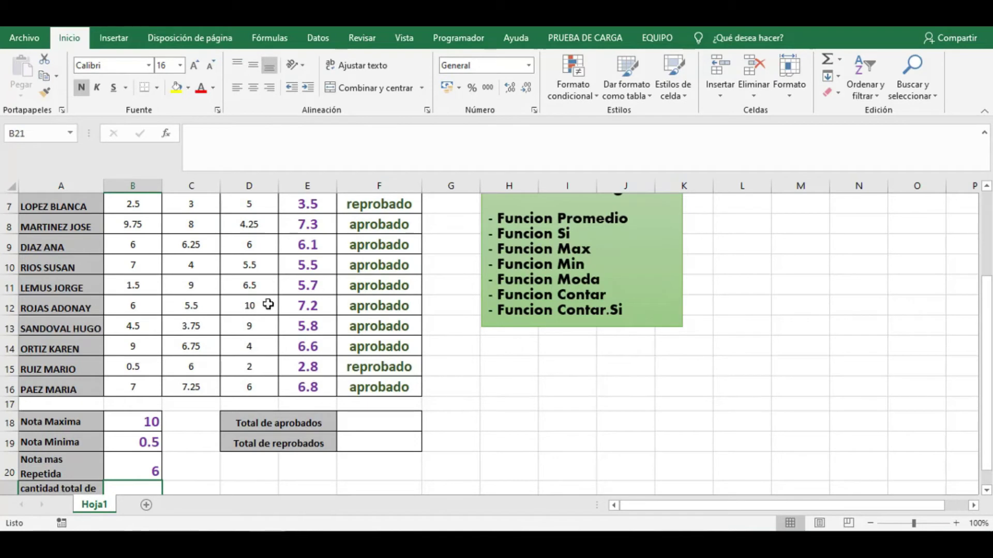
pyautogui.click(120, 469)
pyautogui.click(132, 321)
pyautogui.click(257, 244)
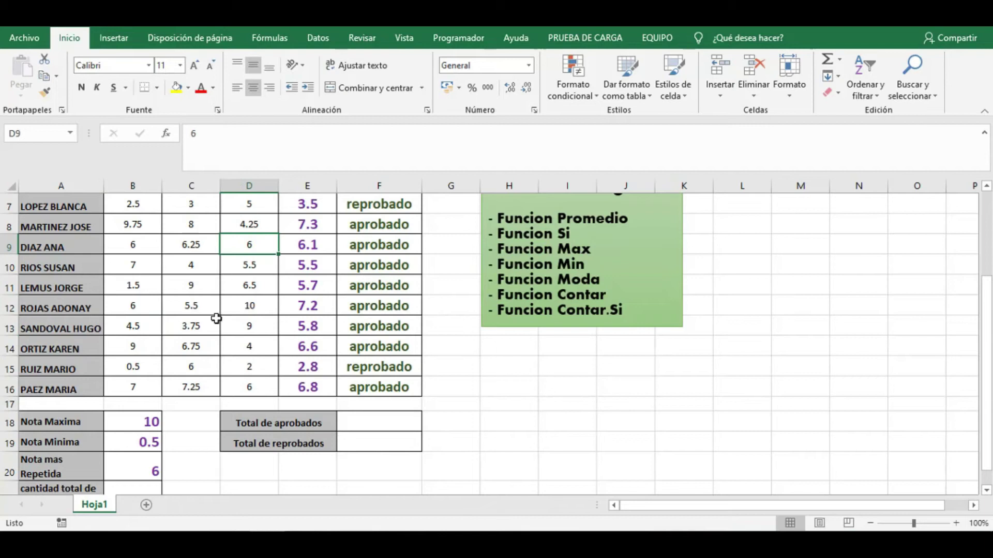
pyautogui.click(136, 306)
pyautogui.click(255, 244)
pyautogui.click(133, 244)
pyautogui.scroll(1, 189, 285)
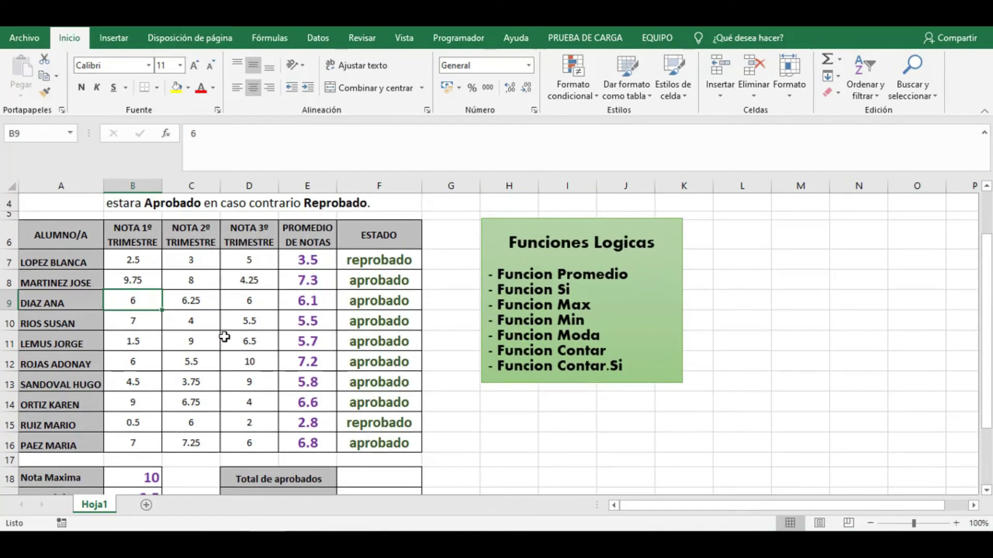
pyautogui.click(262, 449)
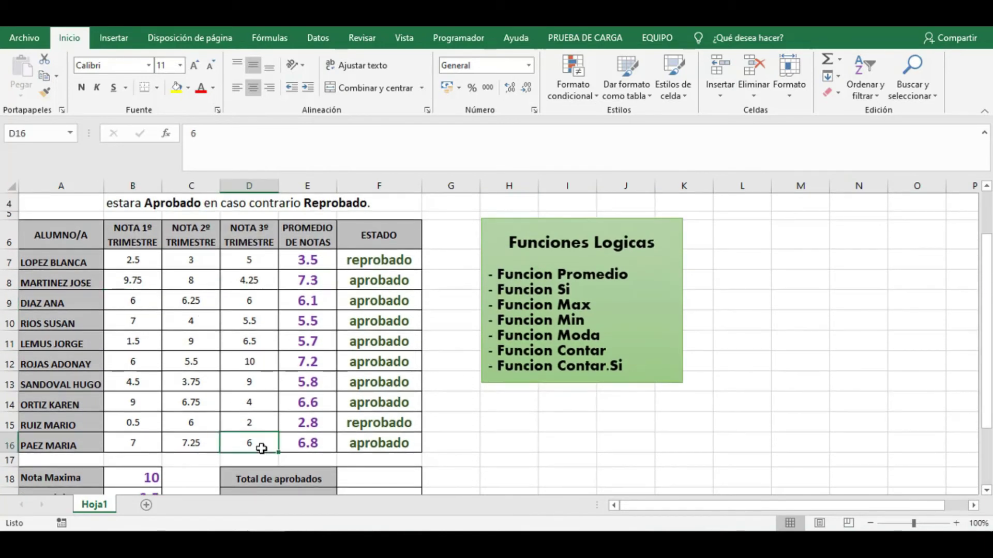
pyautogui.click(193, 420)
pyautogui.scroll(-2, 302, 441)
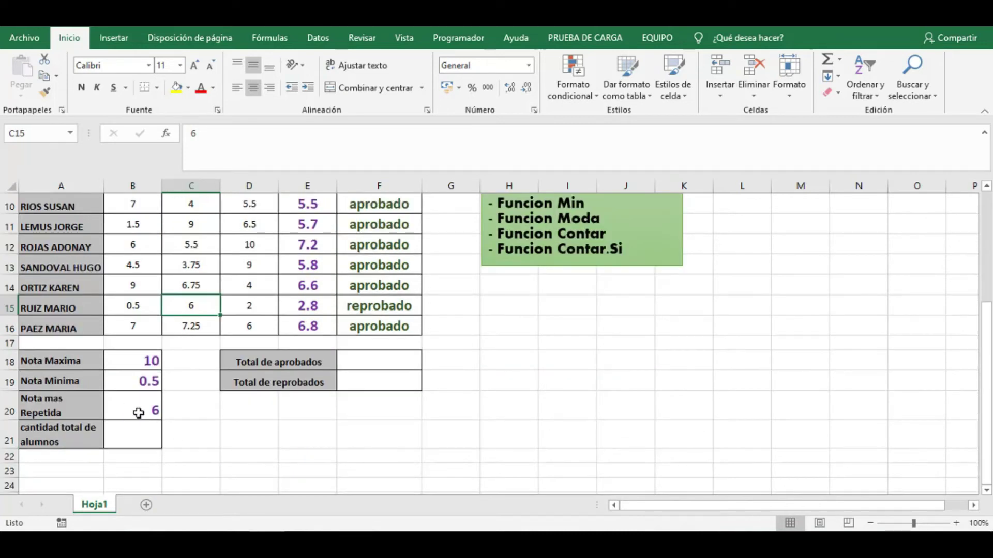
pyautogui.scroll(1, 288, 387)
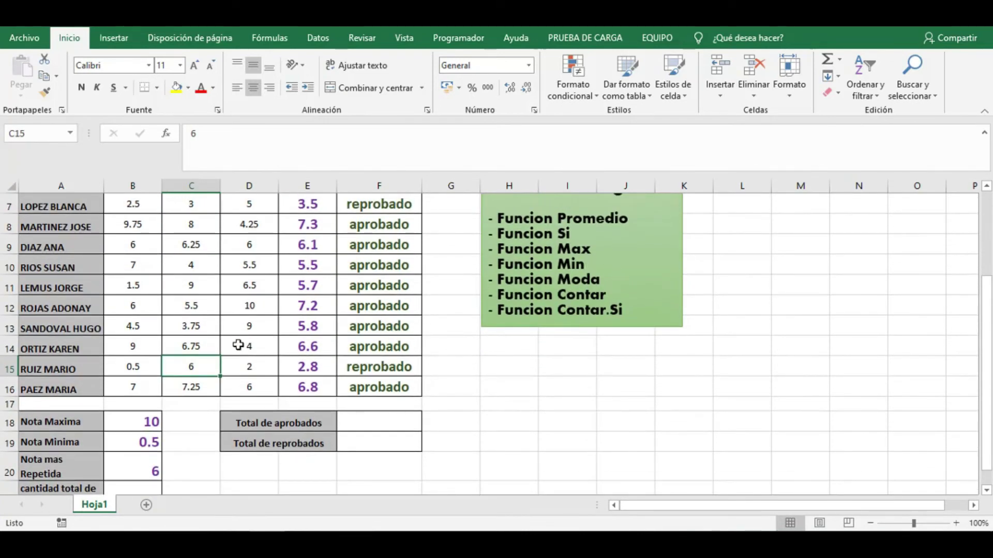
pyautogui.scroll(-1, 205, 388)
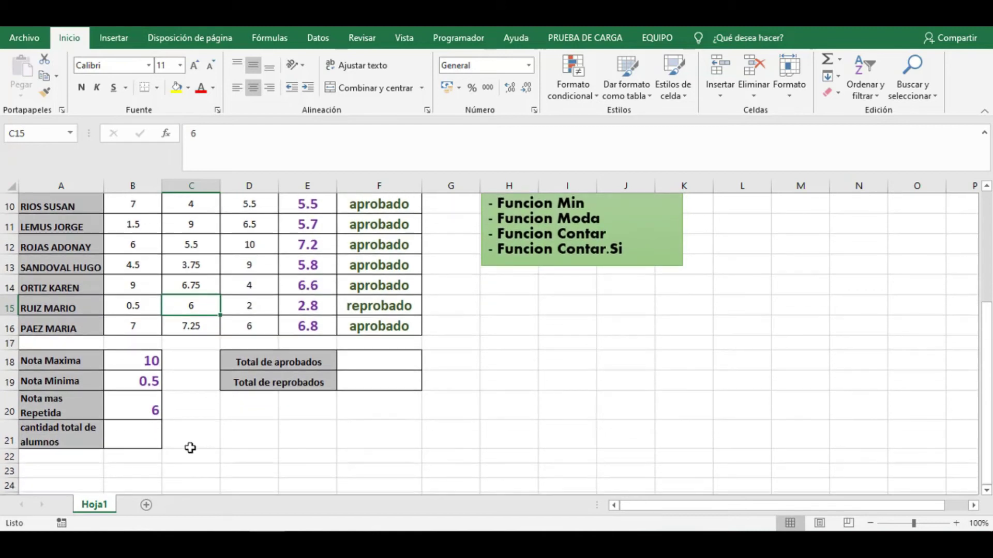
# Step: Look up Funcion Contar in the Funciones Logicas list for the total number of students
pyautogui.click(114, 433)
pyautogui.scroll(2, 129, 409)
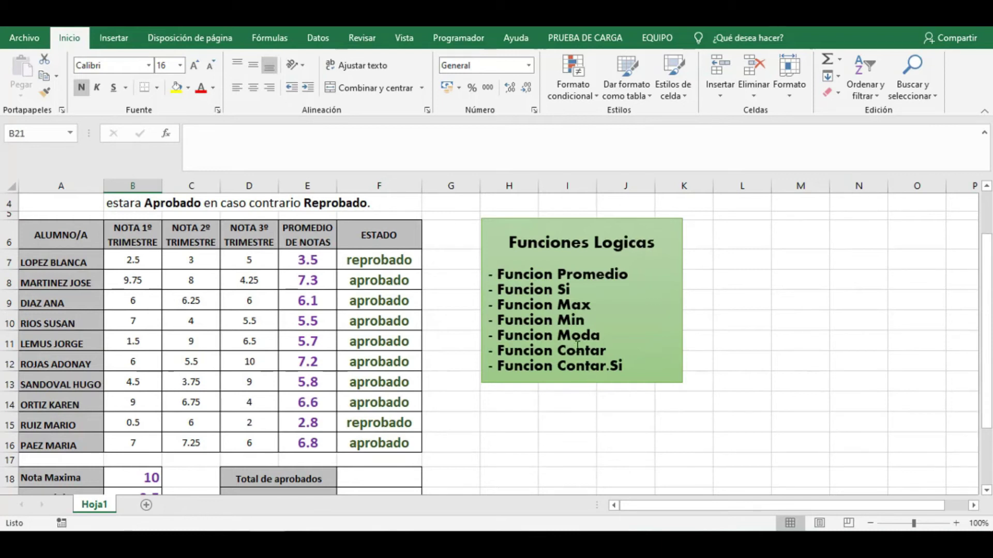
pyautogui.doubleClick(615, 348)
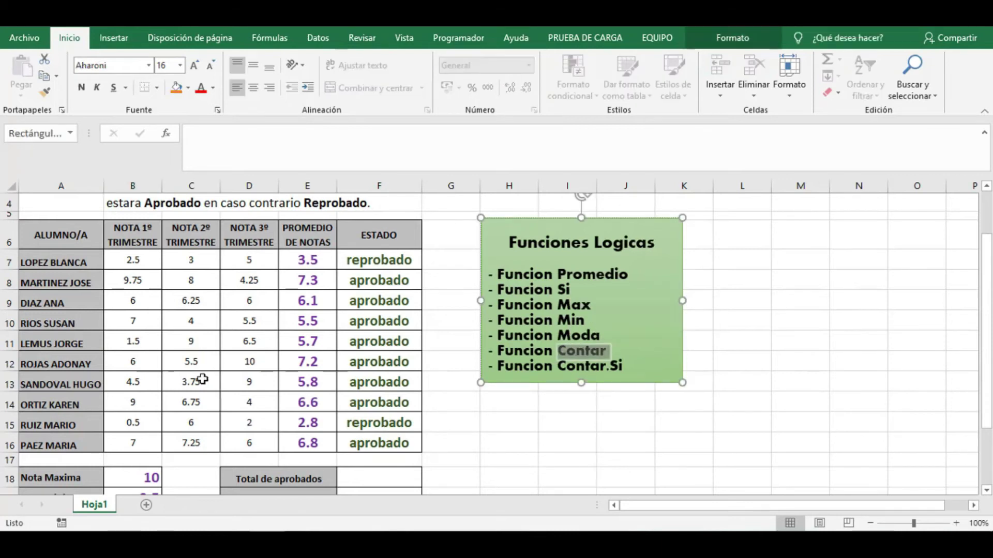
pyautogui.scroll(-3, 191, 401)
# Step: Enter =CONTAR(B7:B16) in B21 for cantidad total de alumnos
pyautogui.click(149, 379)
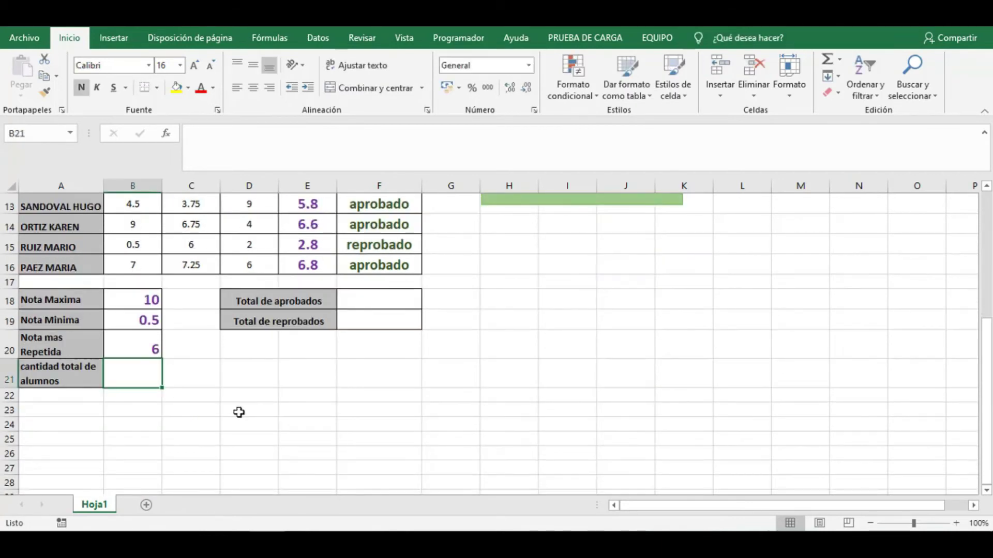
pyautogui.write('=cio')
pyautogui.press('BackSpace')
pyautogui.press('BackSpace')
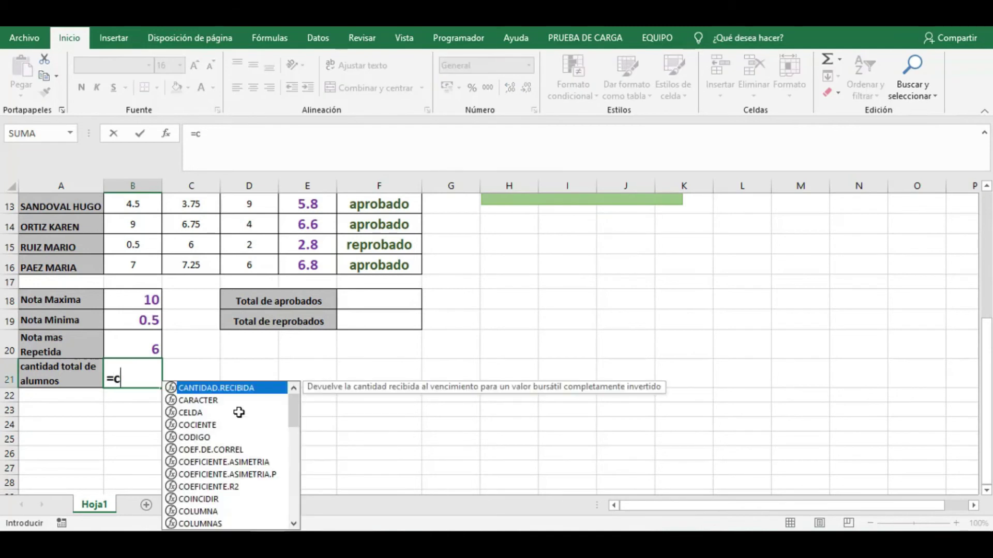
pyautogui.write('ontar')
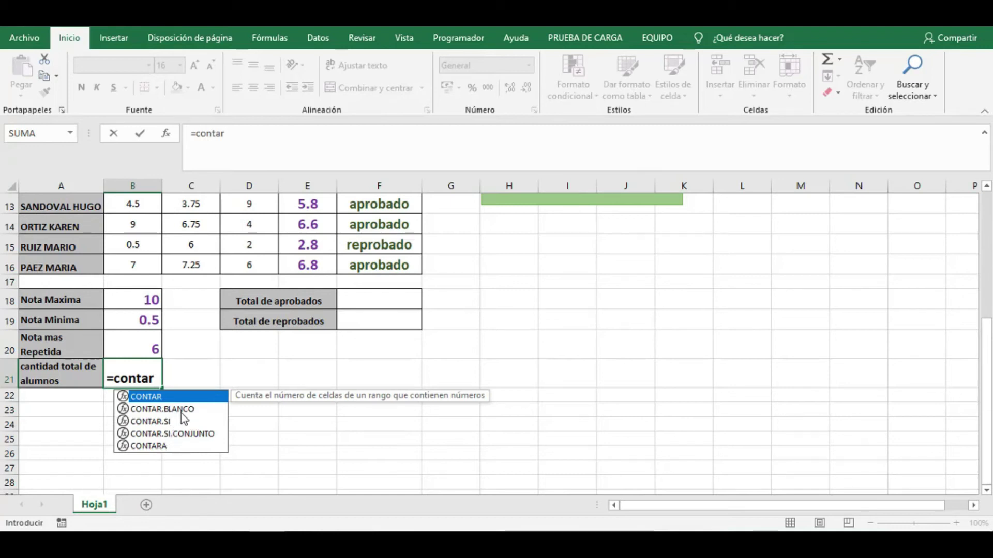
pyautogui.doubleClick(150, 398)
pyautogui.scroll(2, 249, 394)
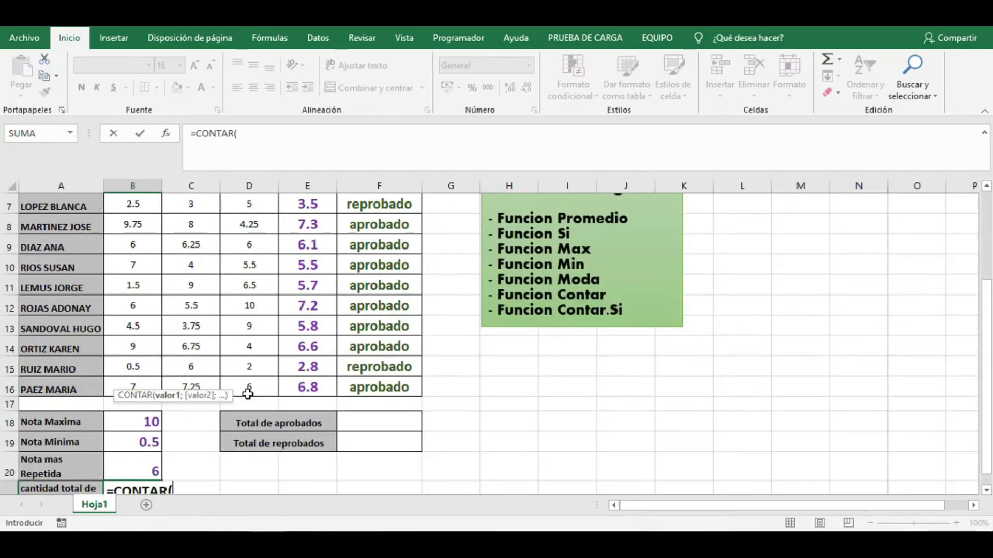
pyautogui.scroll(1, 379, 392)
pyautogui.moveTo(117, 260); pyautogui.dragTo(136, 445)
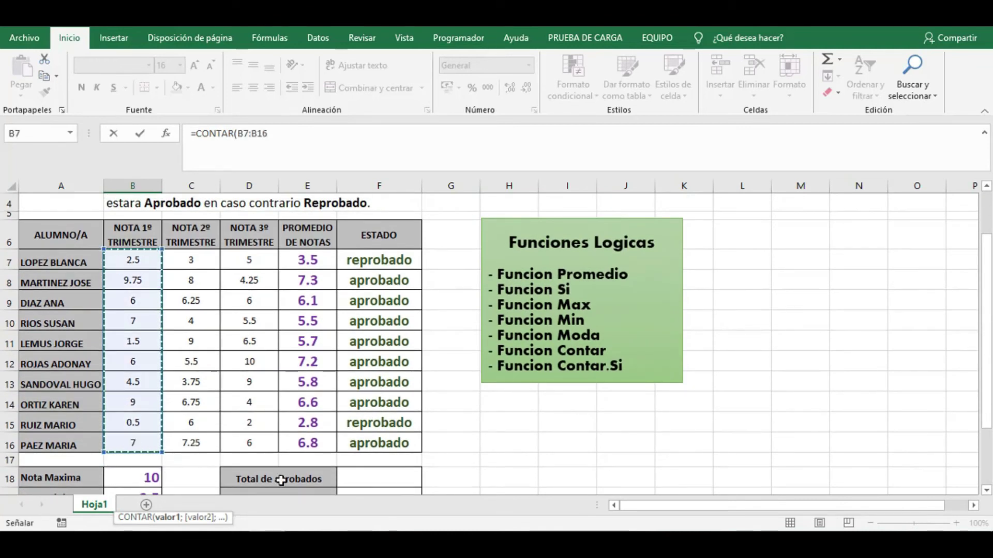
pyautogui.scroll(-2, 280, 481)
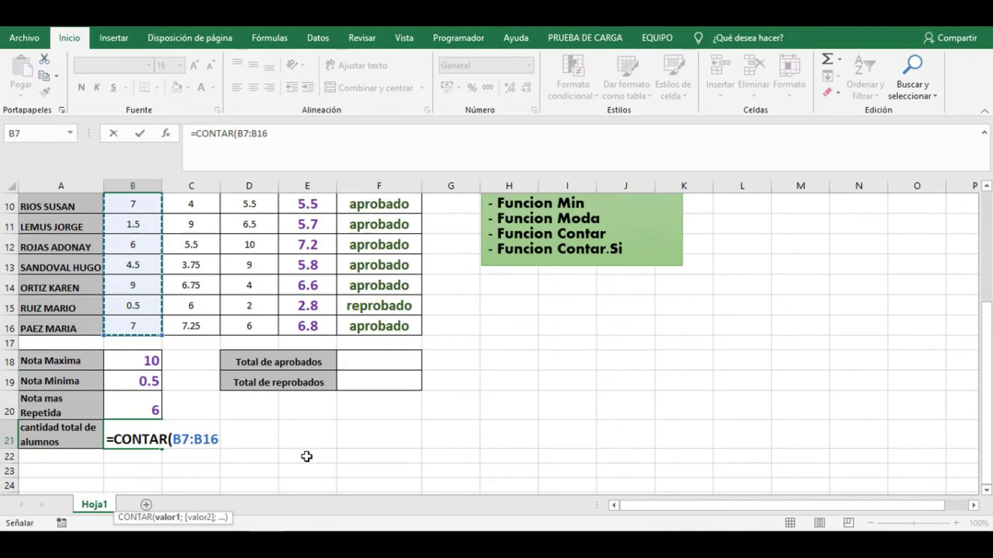
pyautogui.write(')')
pyautogui.press('Return')
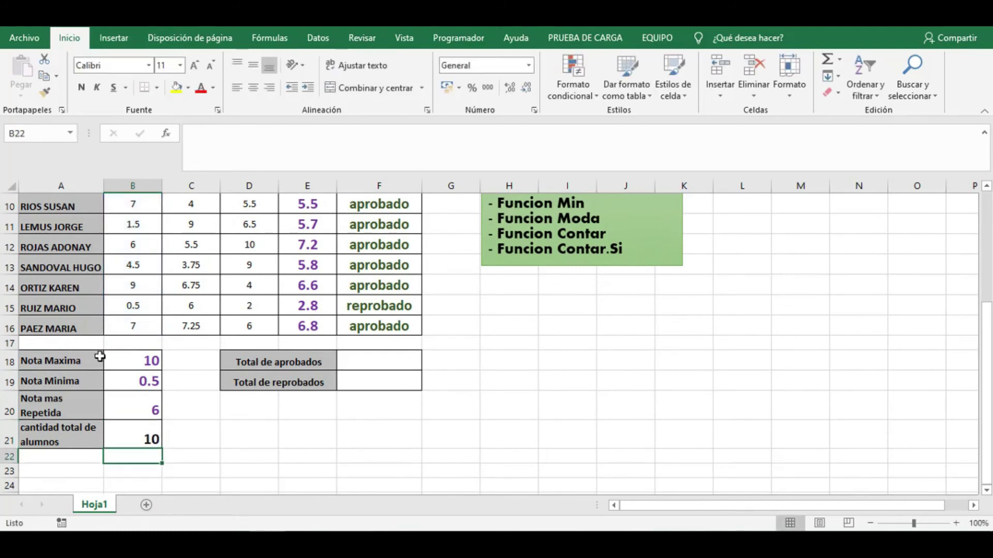
# Step: Check the student count in B21 by going through the names in column A down to A16
pyautogui.scroll(2, 100, 357)
pyautogui.click(73, 282)
pyautogui.click(74, 300)
pyautogui.click(73, 320)
pyautogui.click(73, 341)
pyautogui.click(73, 362)
pyautogui.click(62, 383)
pyautogui.click(55, 404)
pyautogui.click(54, 425)
pyautogui.click(55, 444)
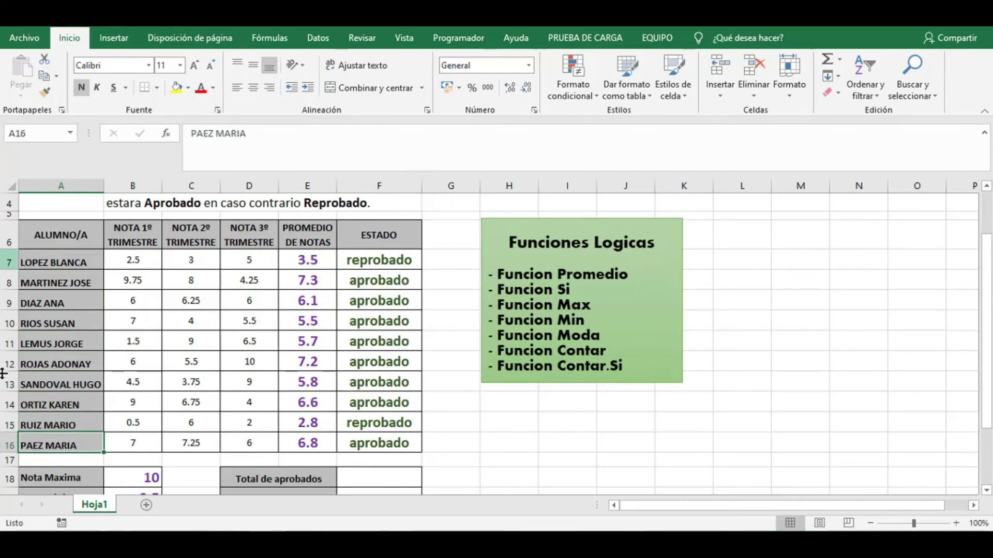
pyautogui.scroll(-2, 296, 350)
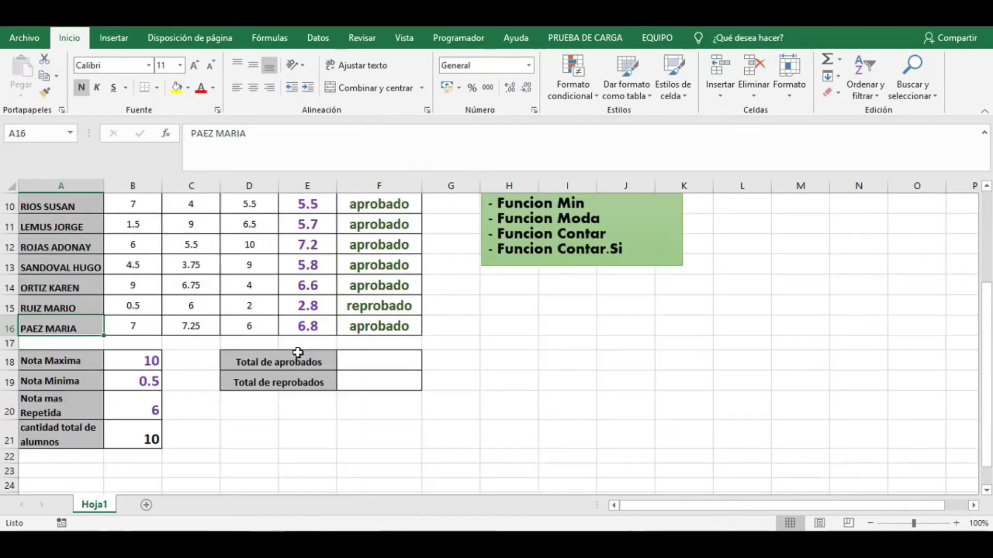
pyautogui.click(129, 440)
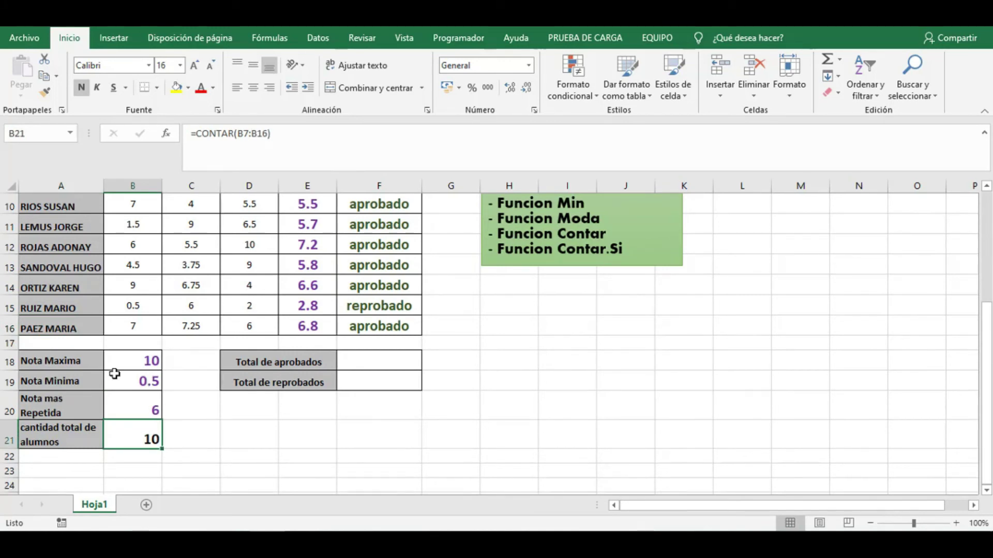
# Step: Examine the empty Total de aprobados and Total de reprobados cells, Funcion Contar.Si in the function list, and the ESTADO formula in F7
pyautogui.click(359, 383)
pyautogui.click(365, 366)
pyautogui.click(366, 386)
pyautogui.click(367, 395)
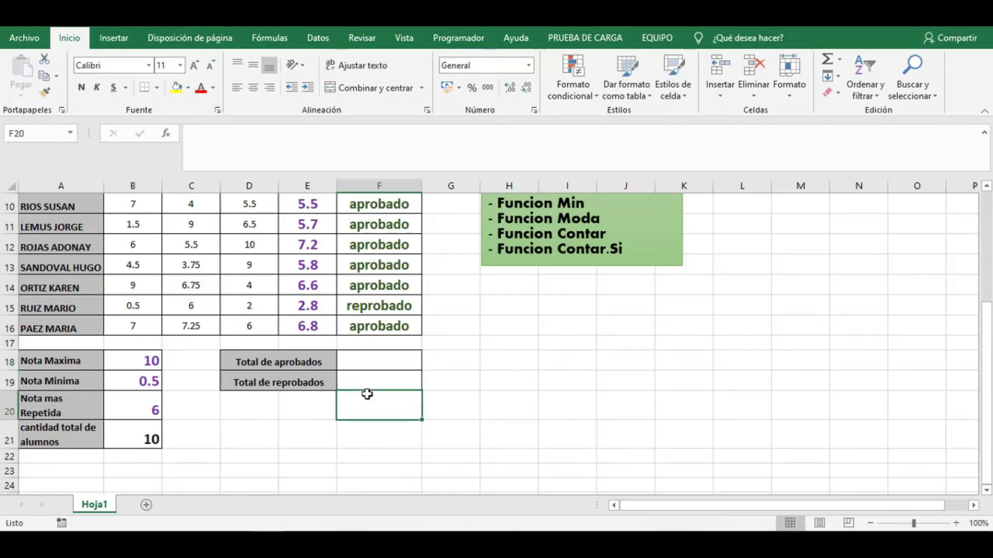
pyautogui.click(585, 238)
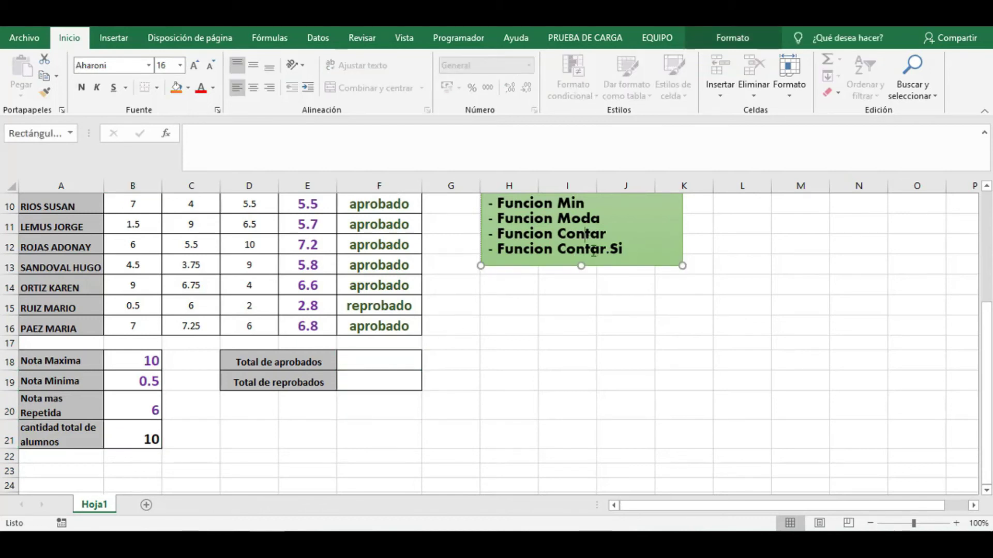
pyautogui.moveTo(631, 247); pyautogui.dragTo(557, 248)
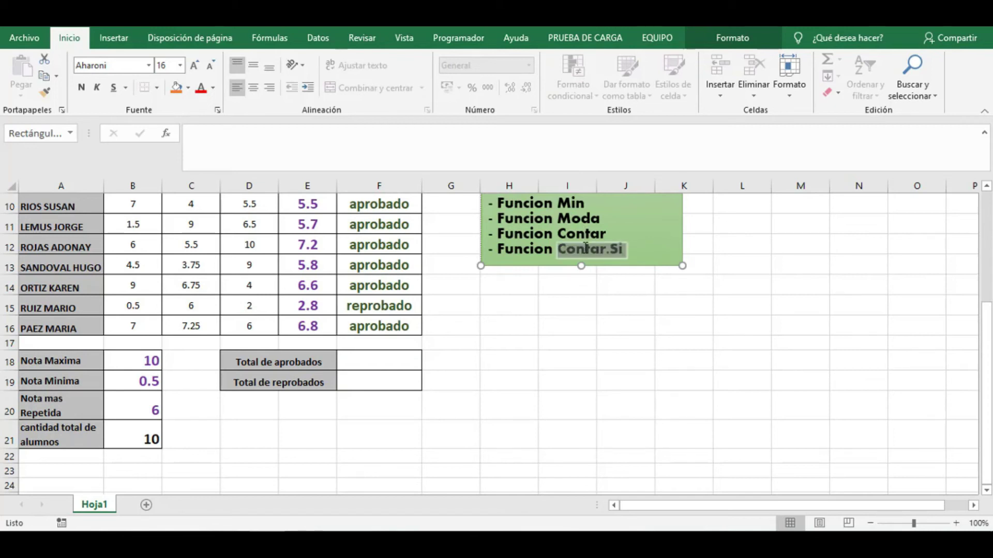
pyautogui.scroll(3, 651, 287)
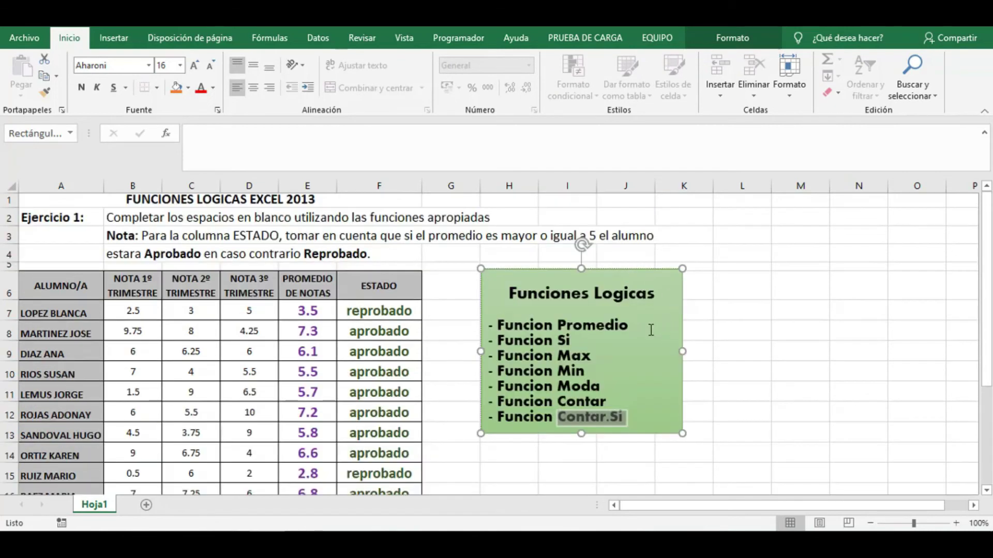
pyautogui.click(367, 312)
pyautogui.scroll(-4, 511, 312)
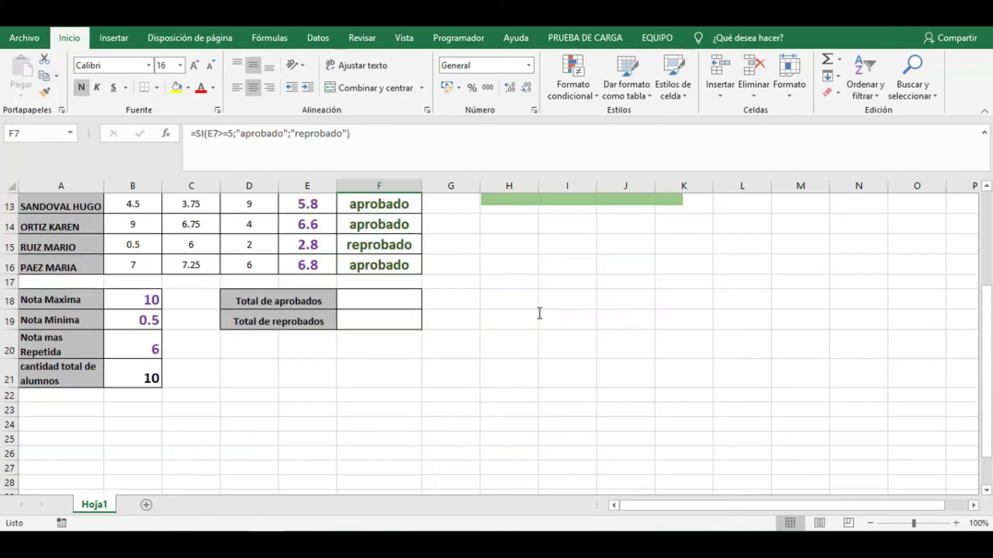
pyautogui.scroll(2, 428, 315)
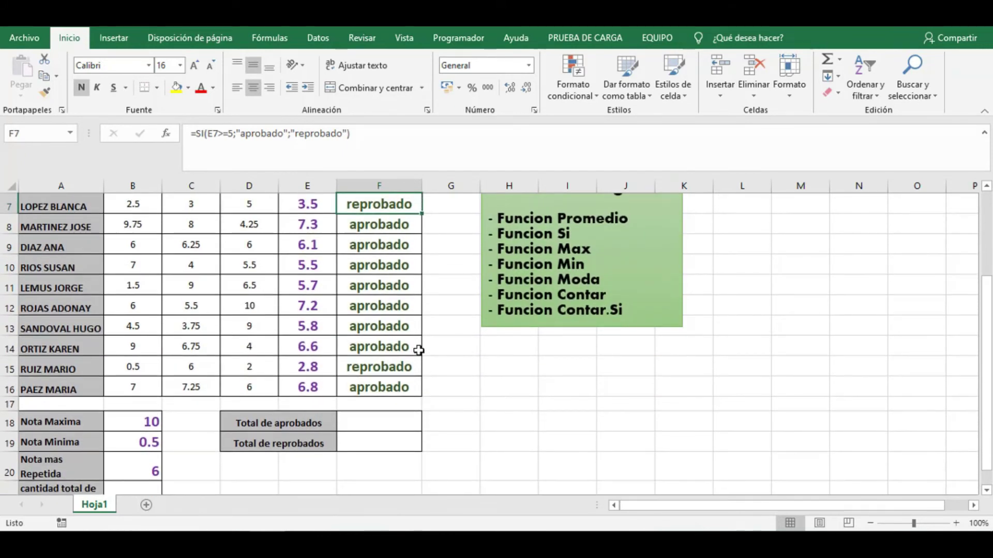
# Step: Start a CONTAR.SI formula in F18 for Total de aprobados
pyautogui.click(341, 423)
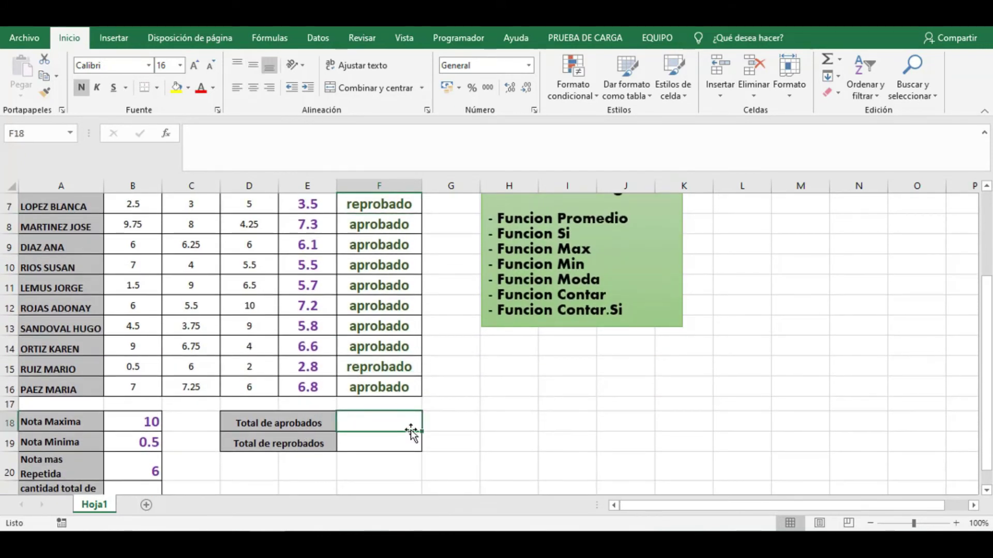
pyautogui.write('=co')
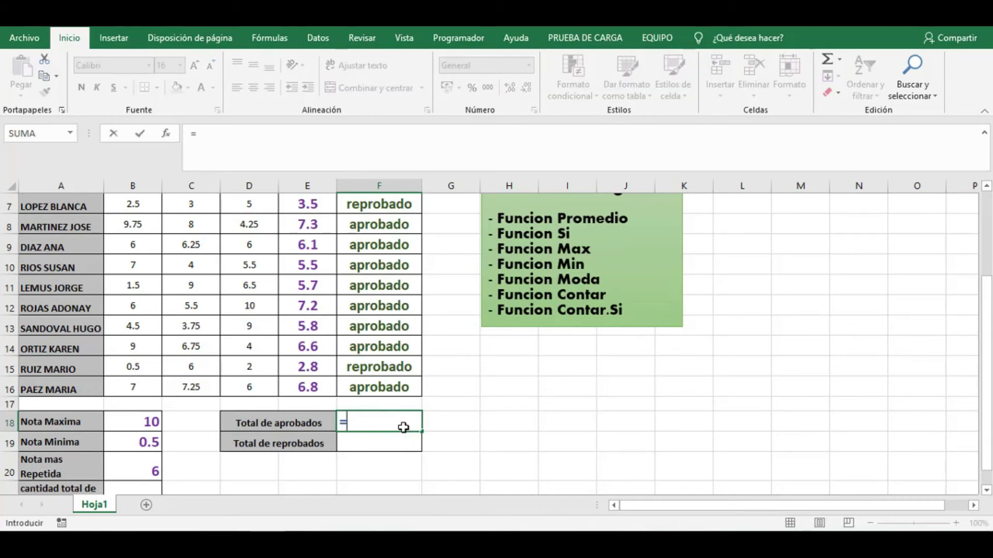
pyautogui.write('ntra')
pyautogui.press('BackSpace')
pyautogui.press('BackSpace')
pyautogui.press('BackSpace')
pyautogui.press('BackSpace')
pyautogui.write('ntar')
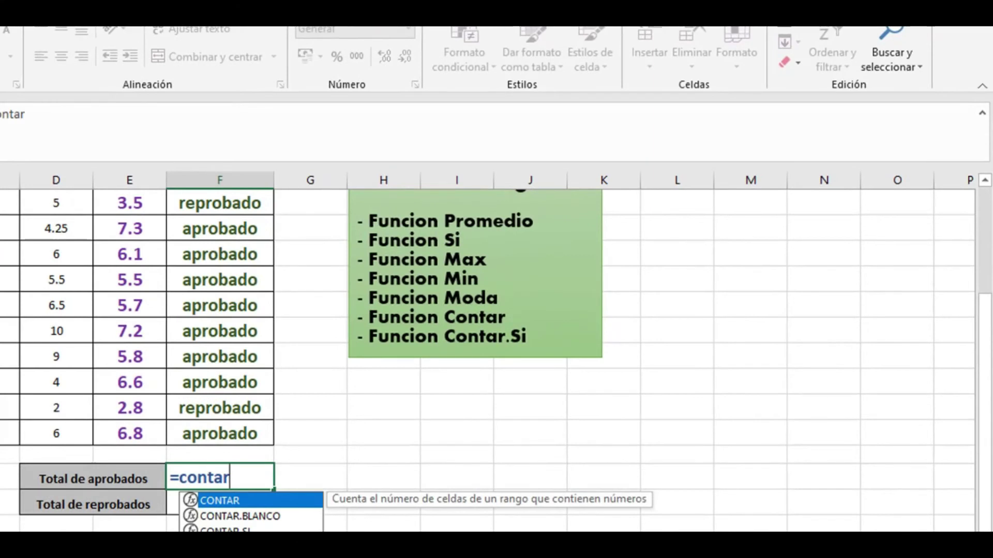
pyautogui.press('Down')
pyautogui.press('Down')
pyautogui.press('Tab')
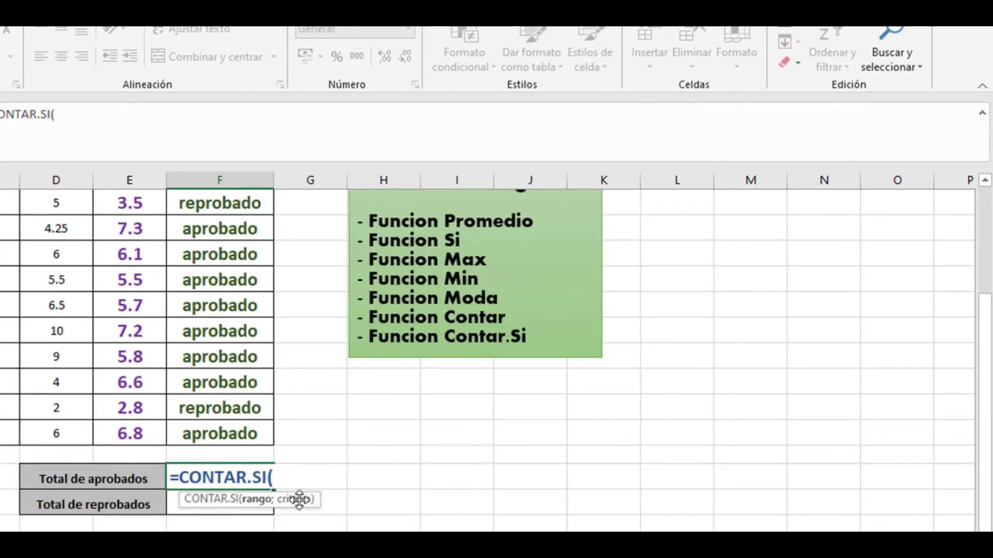
# Step: Use the PROMEDIO DE NOTAS cells E7:E16 as the range of the CONTAR.SI formula in F18
pyautogui.scroll(2, 137, 326)
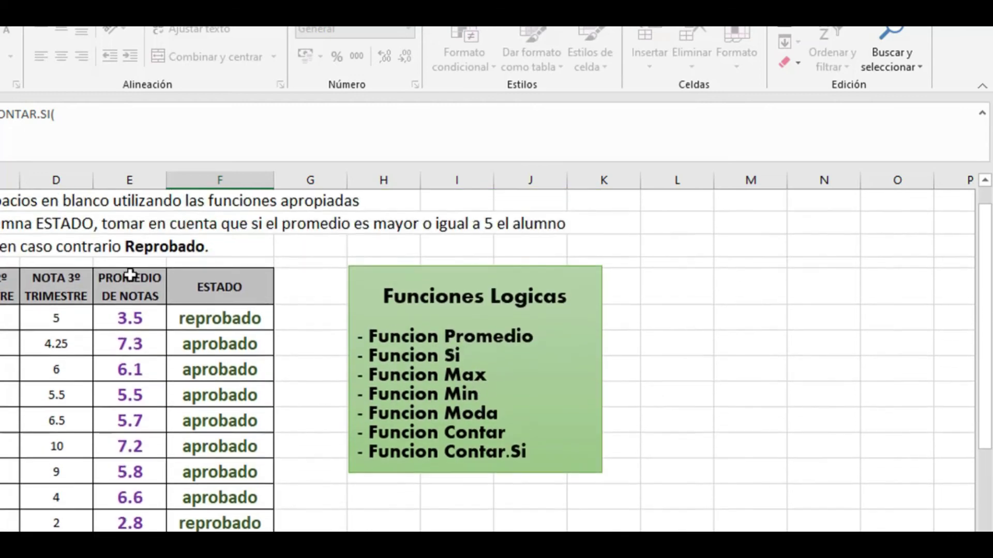
pyautogui.moveTo(142, 347); pyautogui.dragTo(140, 522)
pyautogui.scroll(-2, 289, 453)
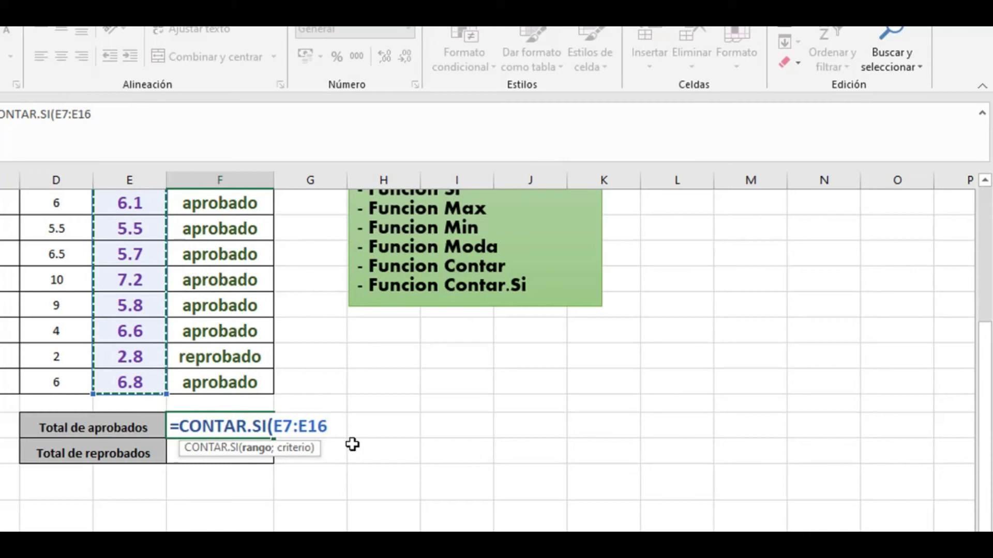
pyautogui.scroll(1, 331, 403)
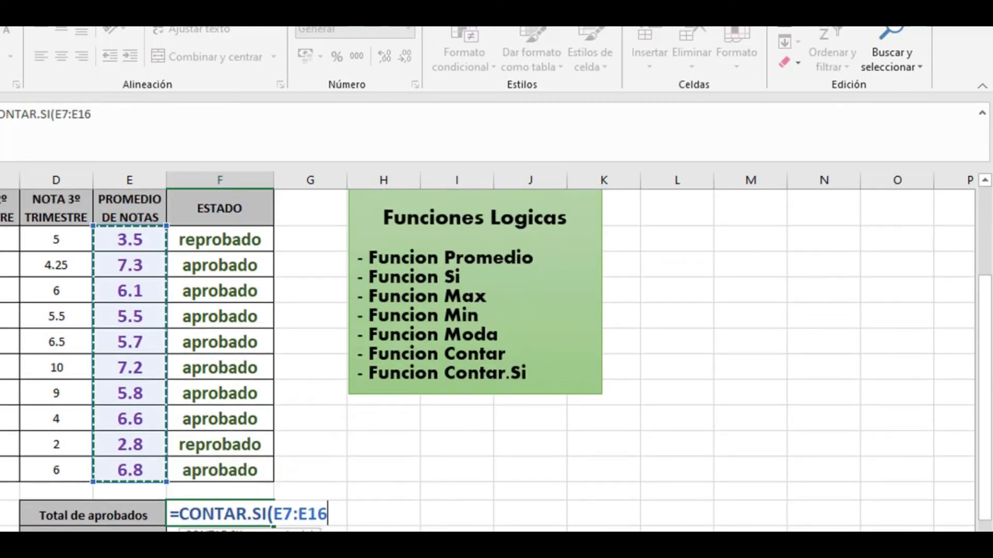
# Step: Add >=5 without quotation marks as the criterion in F18 and try to enter the formula
pyautogui.write(';')
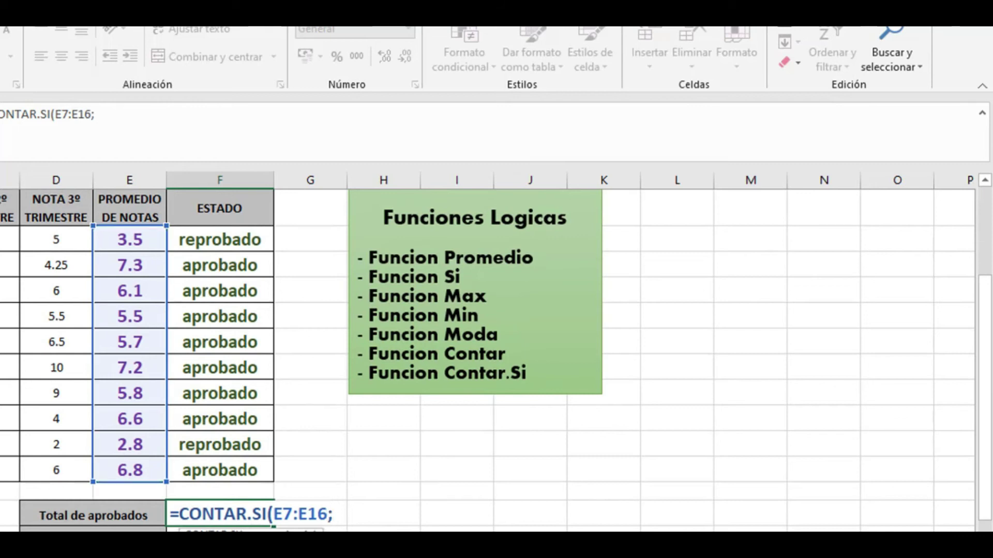
pyautogui.press('BackSpace')
pyautogui.write(',')
pyautogui.write('>')
pyautogui.write('=')
pyautogui.write('5')
pyautogui.write(')')
pyautogui.press('Return')
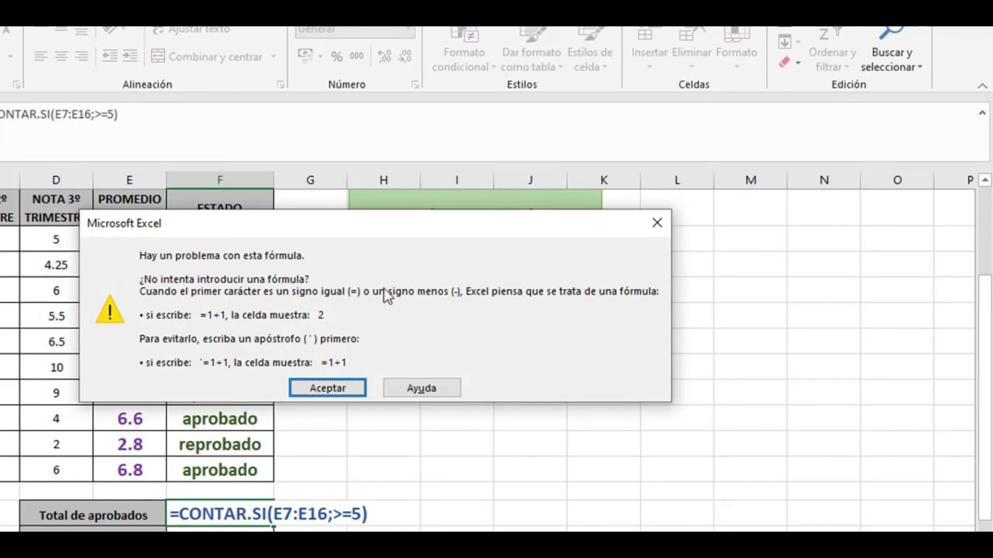
pyautogui.click(328, 388)
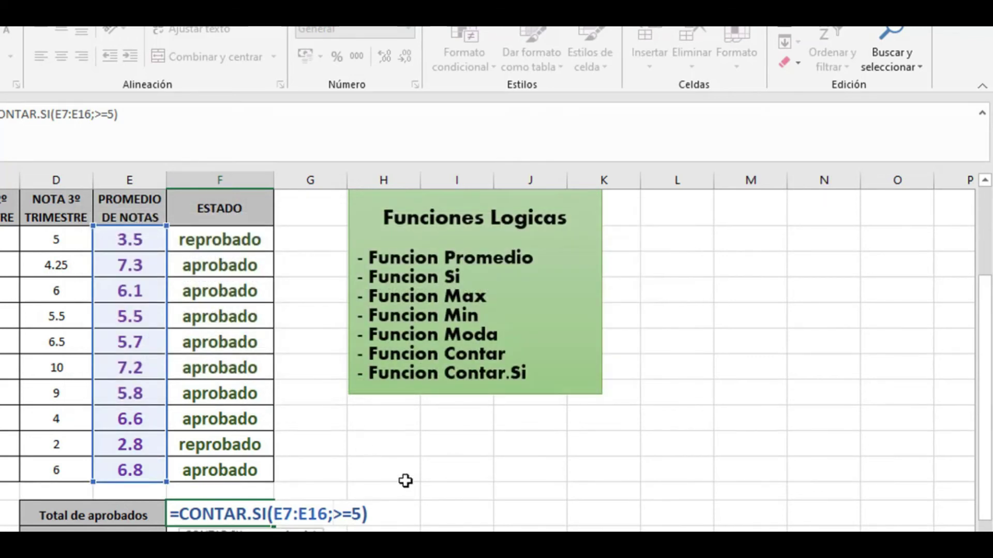
# Step: Enclose the criterion in quotation marks and enter =CONTAR.SI(E7:E16;">=5") in F18
pyautogui.write('"')
pyautogui.press('Right')
pyautogui.press('Right')
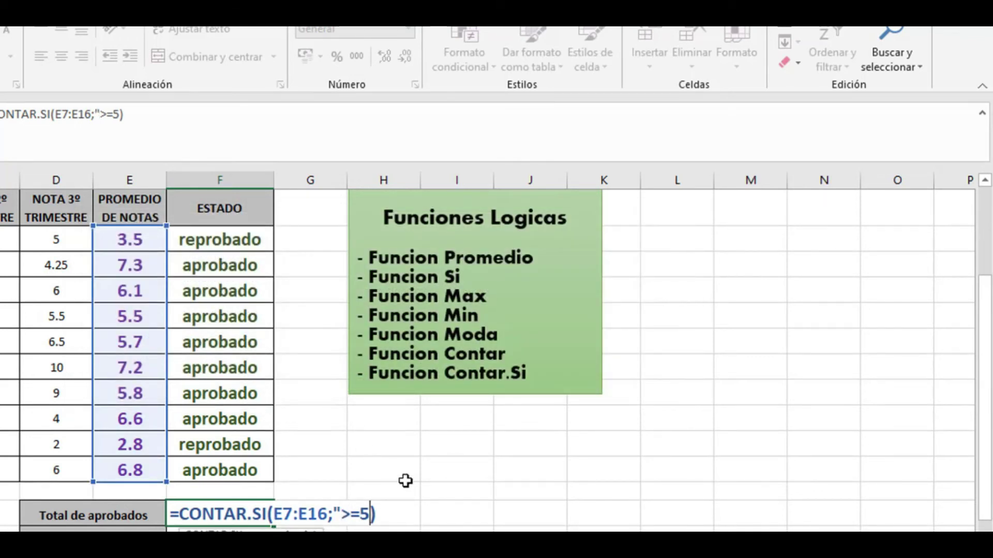
pyautogui.write('"')
pyautogui.press('Right')
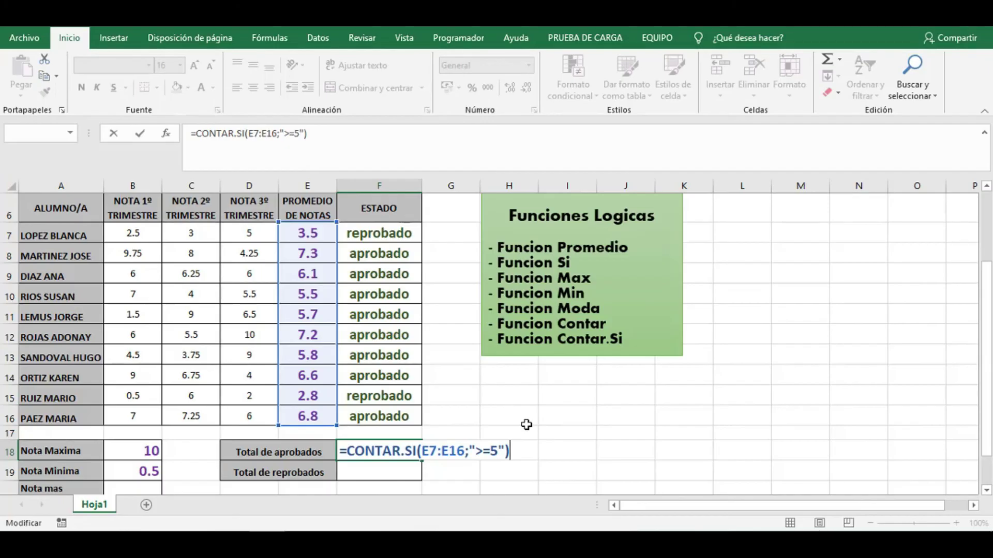
pyautogui.press('Return')
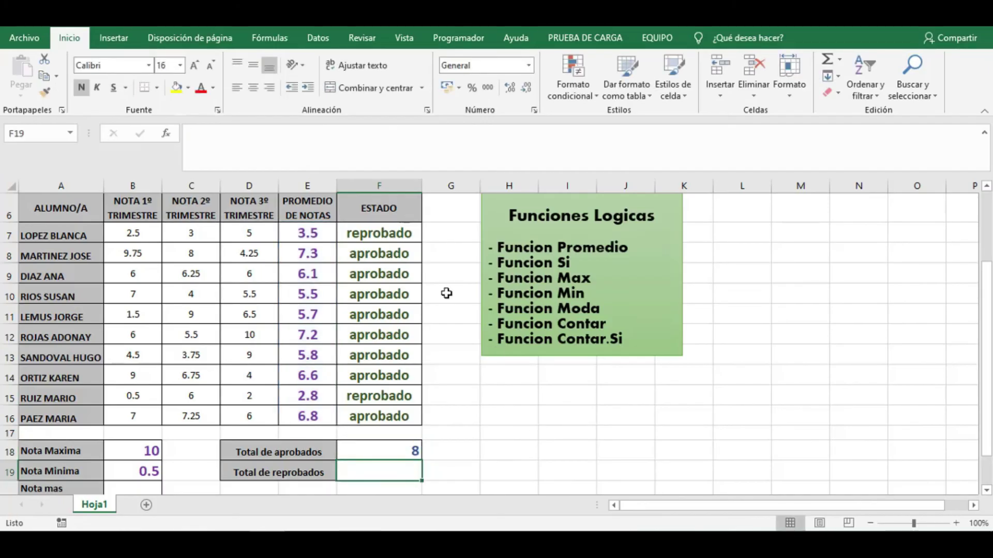
# Step: Check the Total de aprobados in F18 by going through the aprobado cells in the ESTADO column down to F16
pyautogui.click(357, 449)
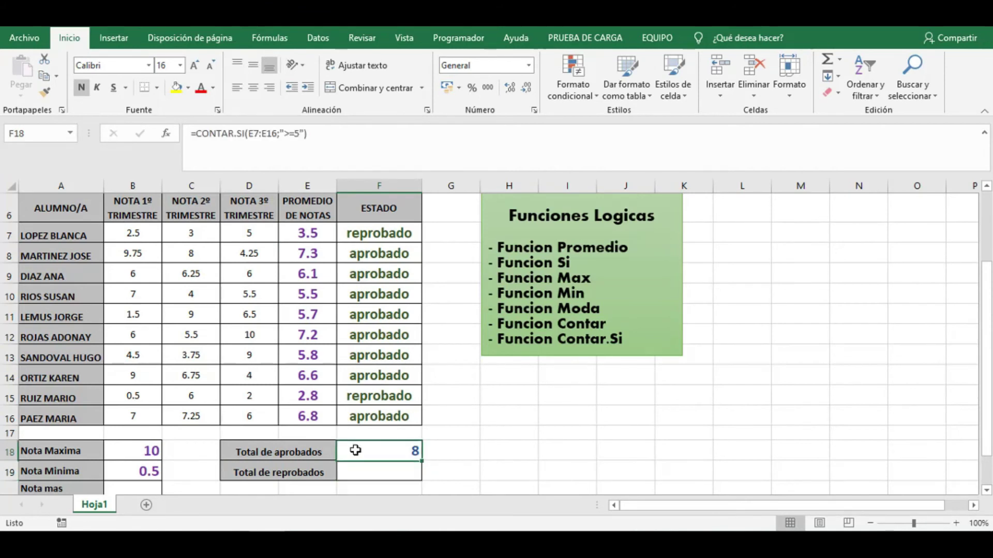
pyautogui.click(390, 256)
pyautogui.click(385, 279)
pyautogui.click(383, 294)
pyautogui.click(381, 313)
pyautogui.click(380, 333)
pyautogui.click(379, 354)
pyautogui.click(381, 376)
pyautogui.click(402, 417)
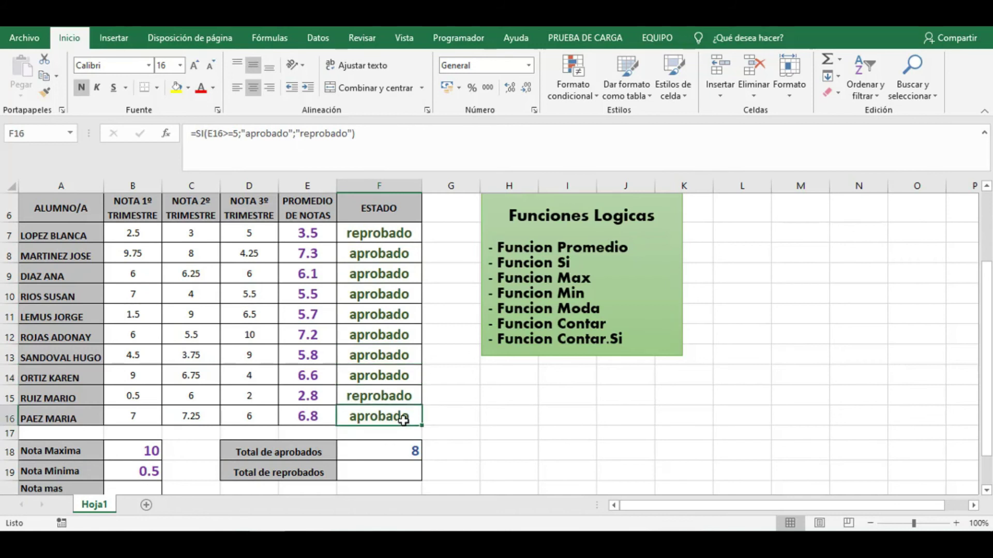
# Step: Try to enter =CONTAR.SI(E7:E16;<5) in F19 for Total de reprobados
pyautogui.doubleClick(396, 473)
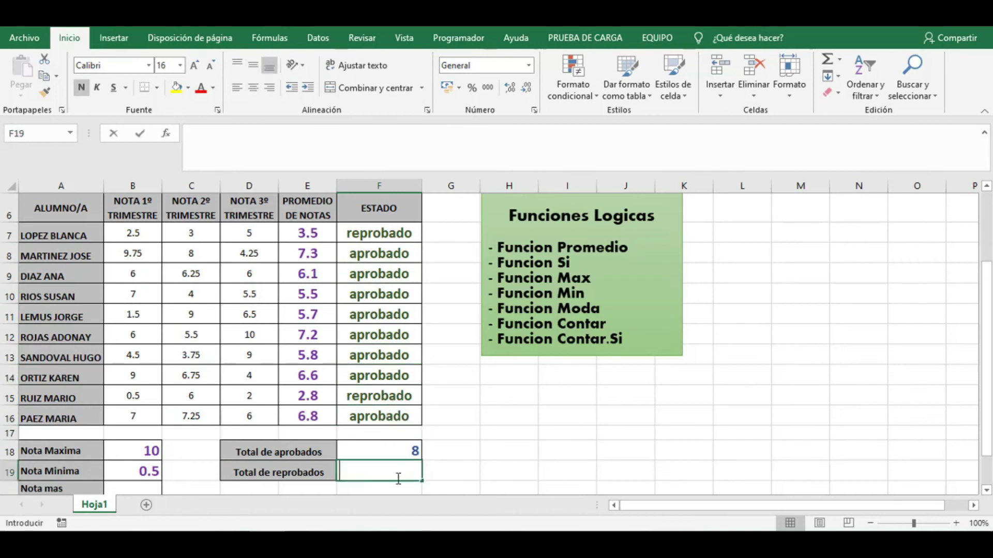
pyautogui.write('=contar')
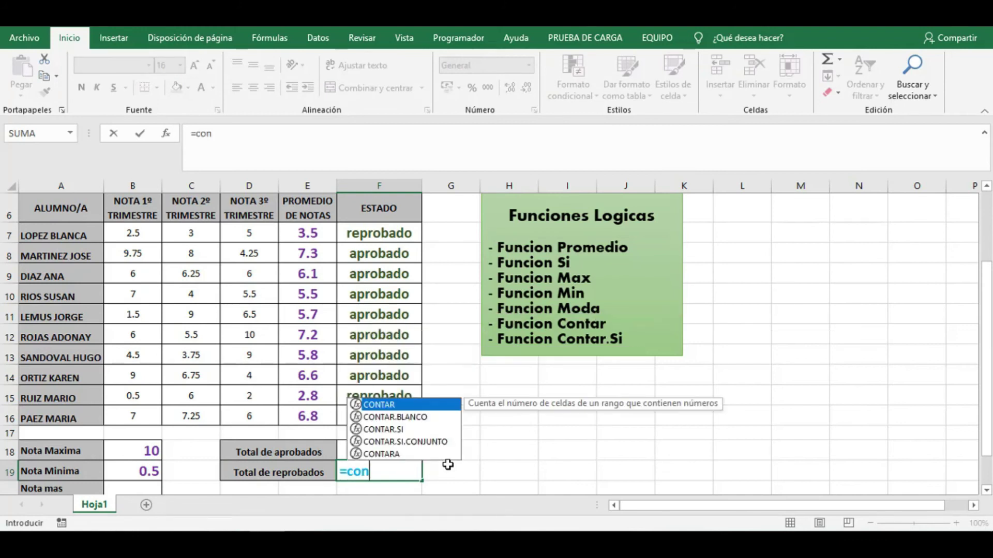
pyautogui.doubleClick(399, 430)
pyautogui.moveTo(306, 233); pyautogui.dragTo(312, 414)
pyautogui.write(';<')
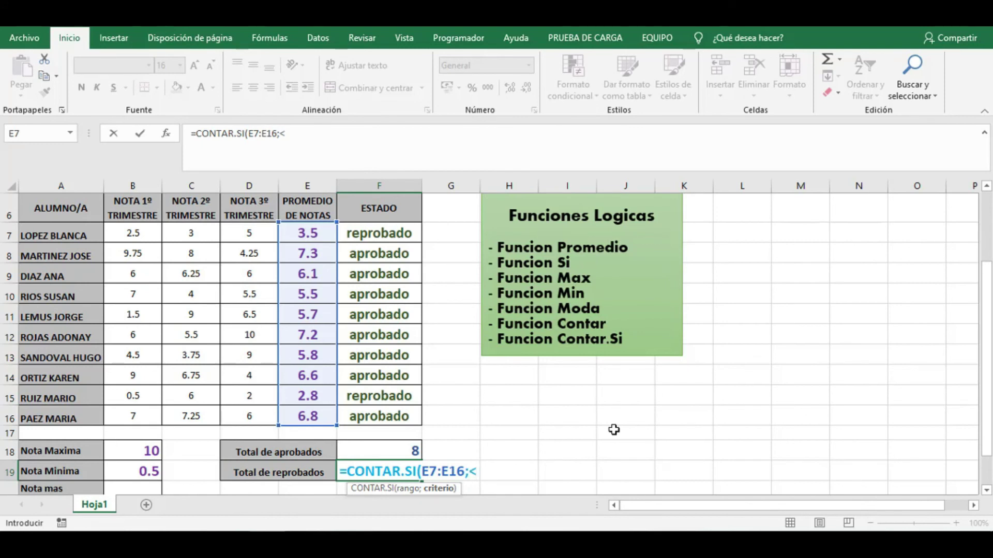
pyautogui.write('5')
pyautogui.press('Return')
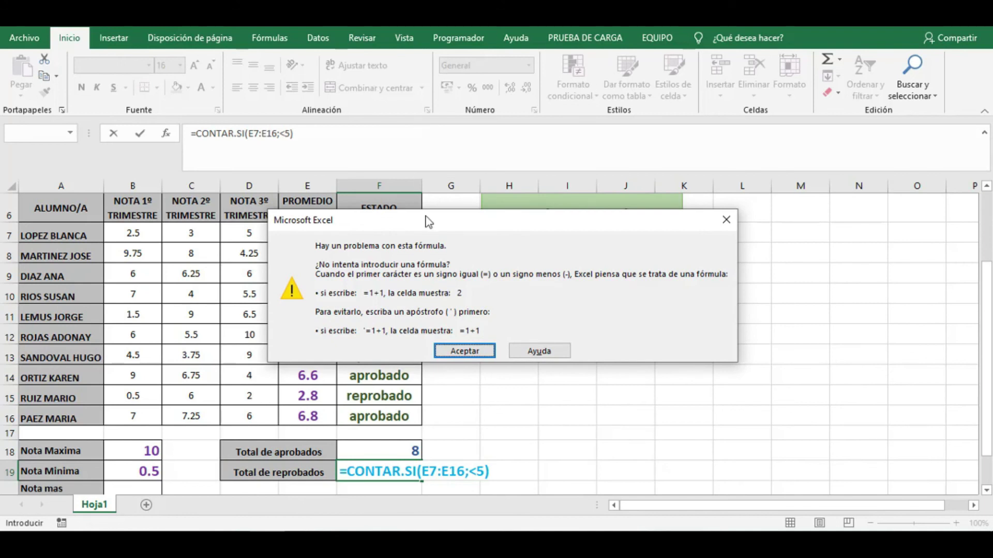
pyautogui.click(468, 350)
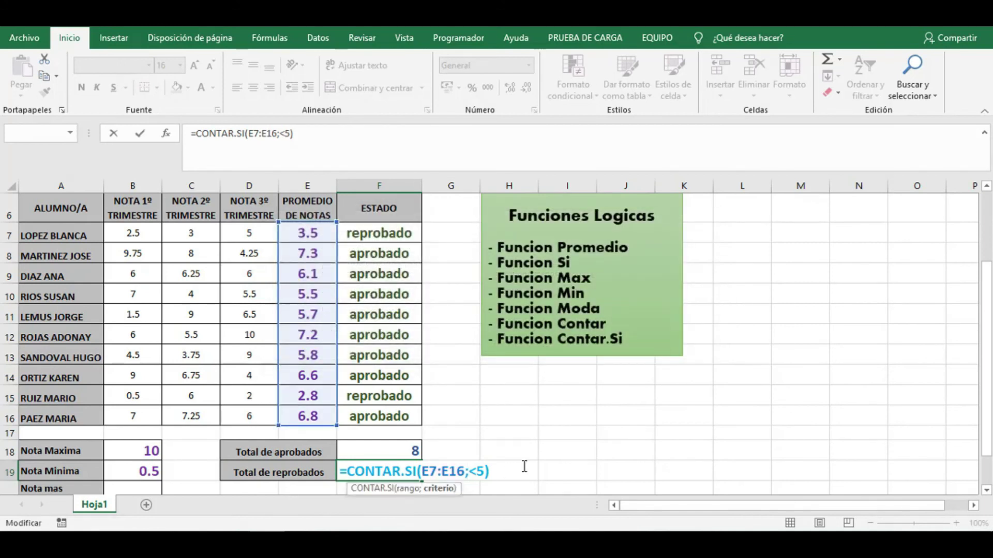
# Step: Put the <5 criterion in quotation marks and enter =CONTAR.SI(E7:E16;"<5") in F19
pyautogui.write('"')
pyautogui.press('Right')
pyautogui.press('Right')
pyautogui.write('"')
pyautogui.press('Right')
pyautogui.press('Return')
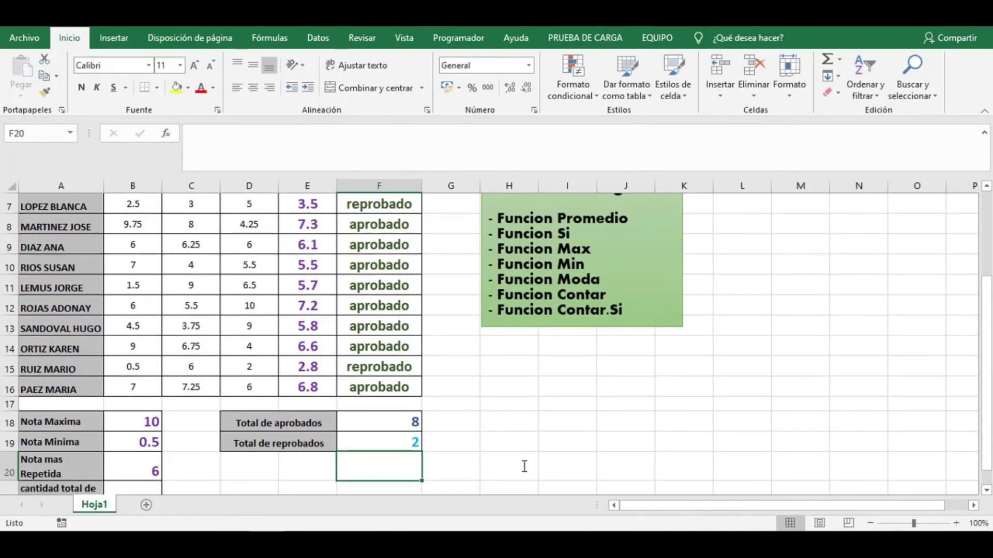
# Step: Review the formulas in F18 and F19 and check Total de reprobados against the reprobado cells F15 and F7
pyautogui.click(402, 448)
pyautogui.scroll(1, 470, 401)
pyautogui.scroll(-1, 470, 401)
pyautogui.click(401, 422)
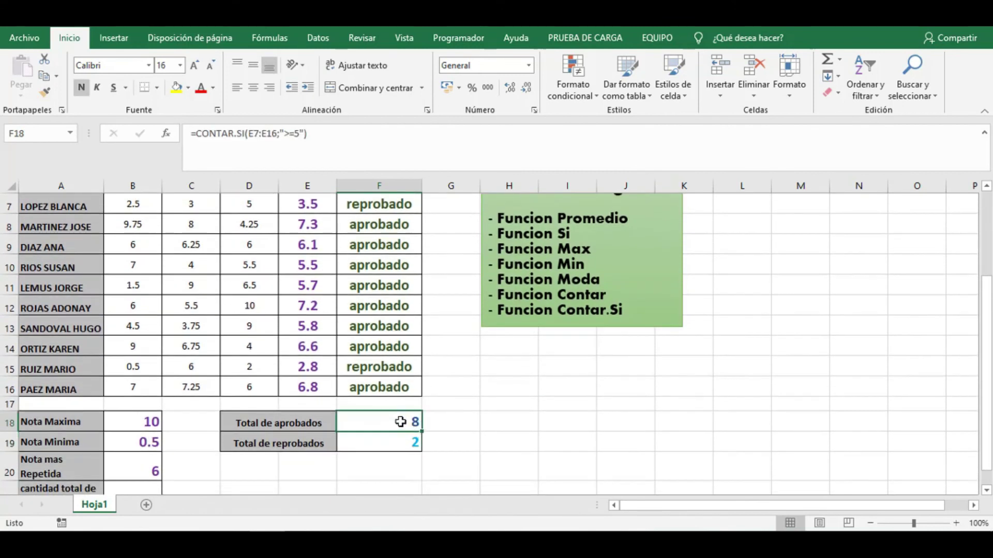
pyautogui.click(399, 441)
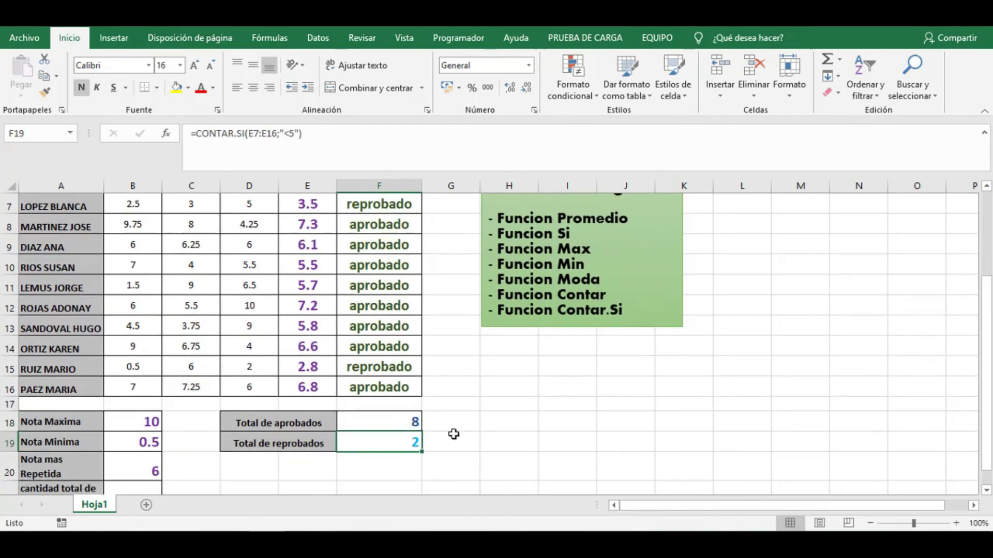
pyautogui.click(361, 367)
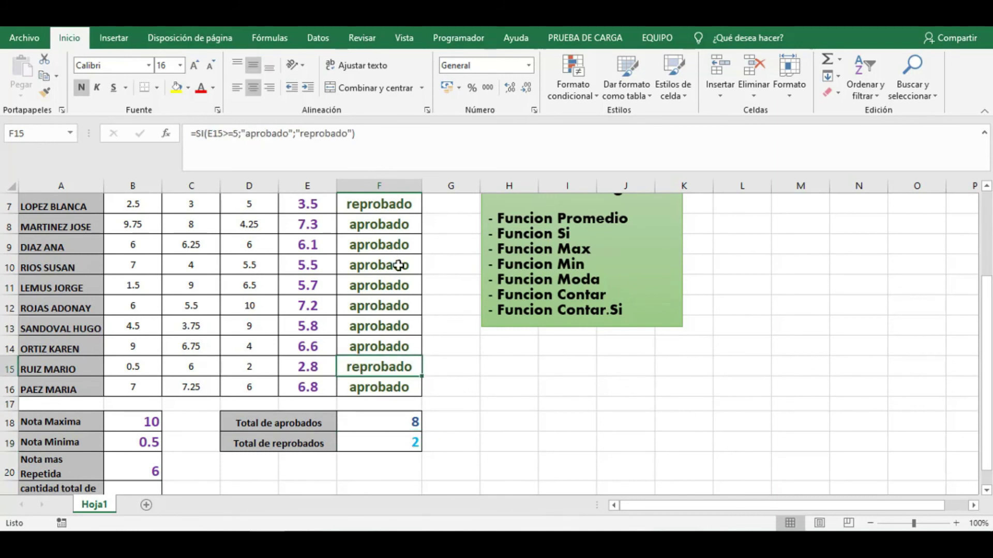
pyautogui.click(394, 209)
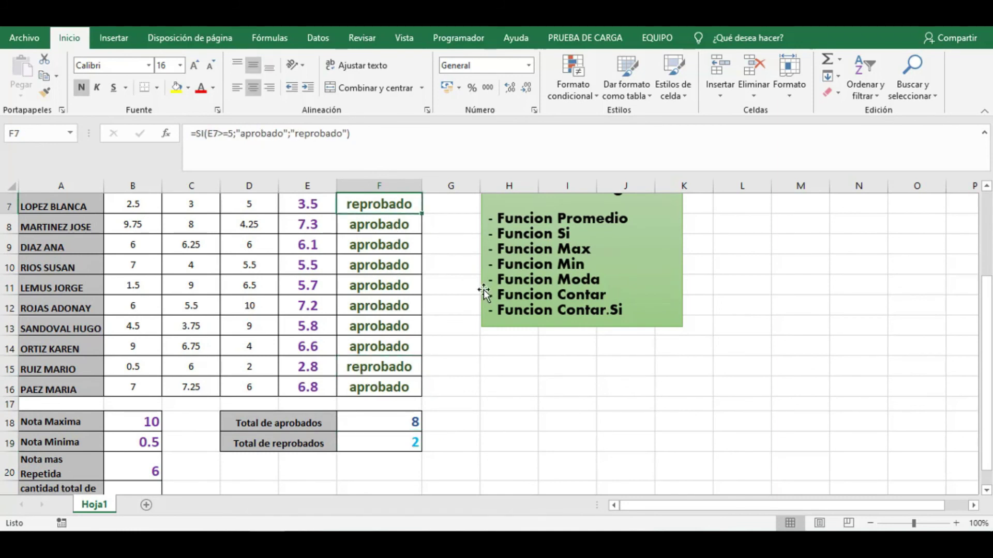
pyautogui.click(381, 437)
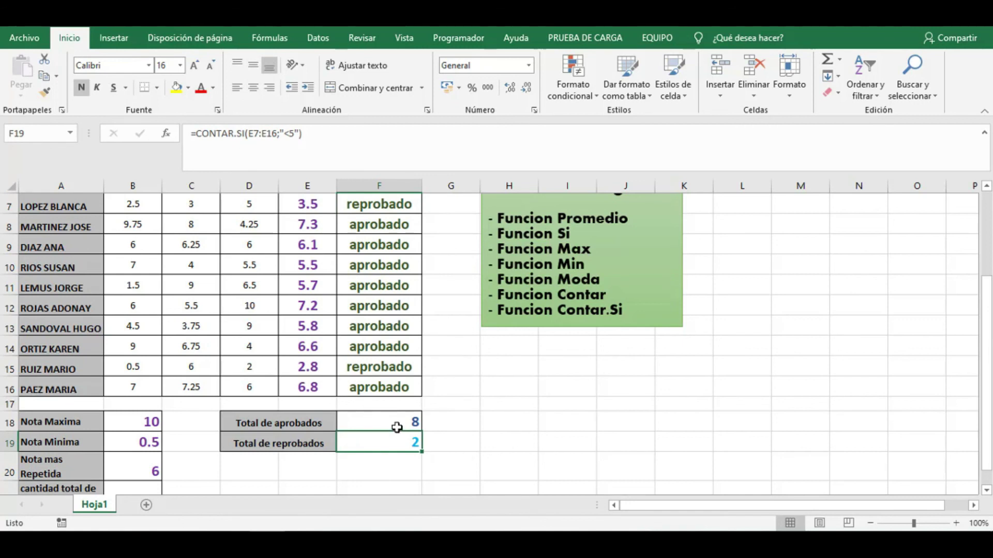
pyautogui.scroll(1, 406, 415)
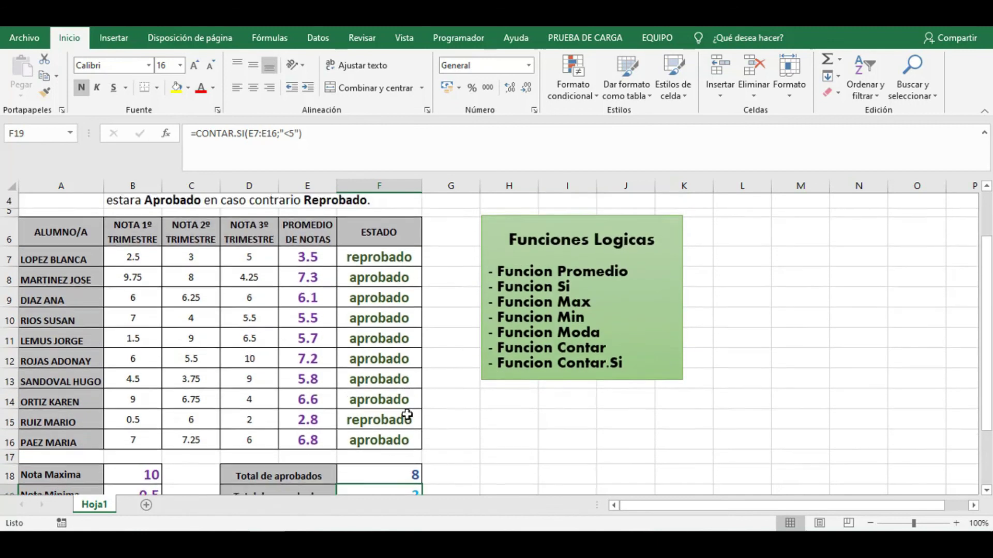
pyautogui.click(136, 344)
pyautogui.doubleClick(135, 344)
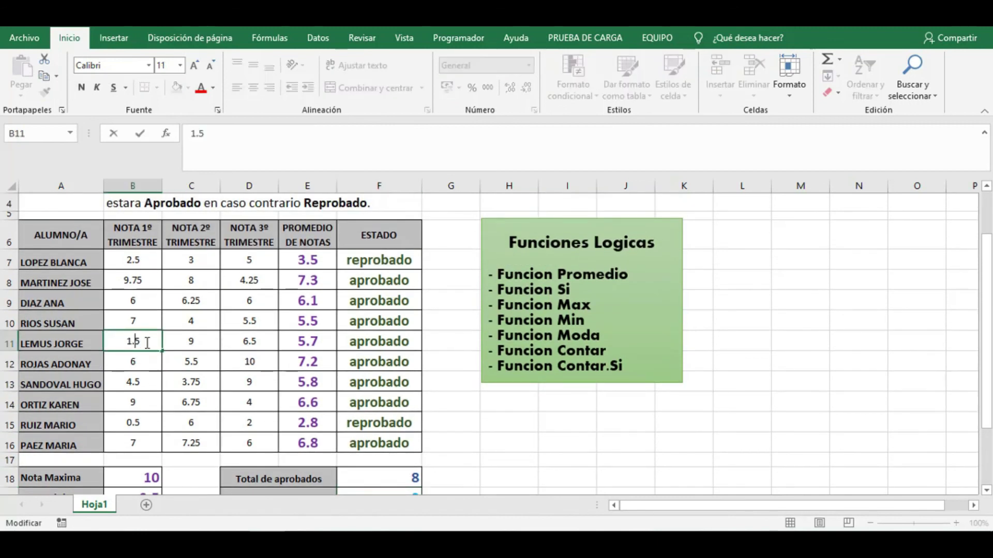
pyautogui.moveTo(138, 343); pyautogui.dragTo(105, 343)
pyautogui.write('55')
# Step: Change the NOTA 2º TRIMESTRE grade in C11 to 3 and check the pass and fail totals
pyautogui.press('Tab')
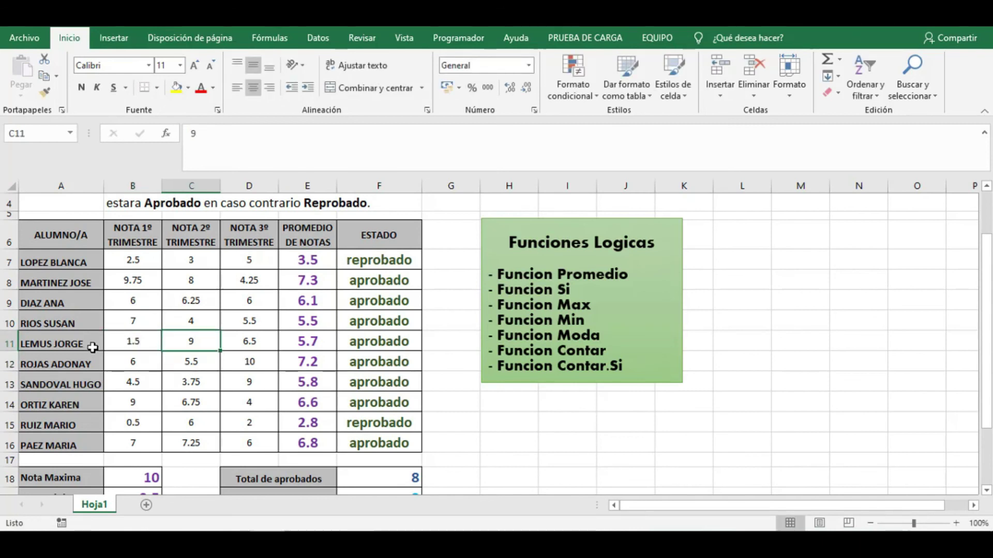
pyautogui.write('3')
pyautogui.press('Return')
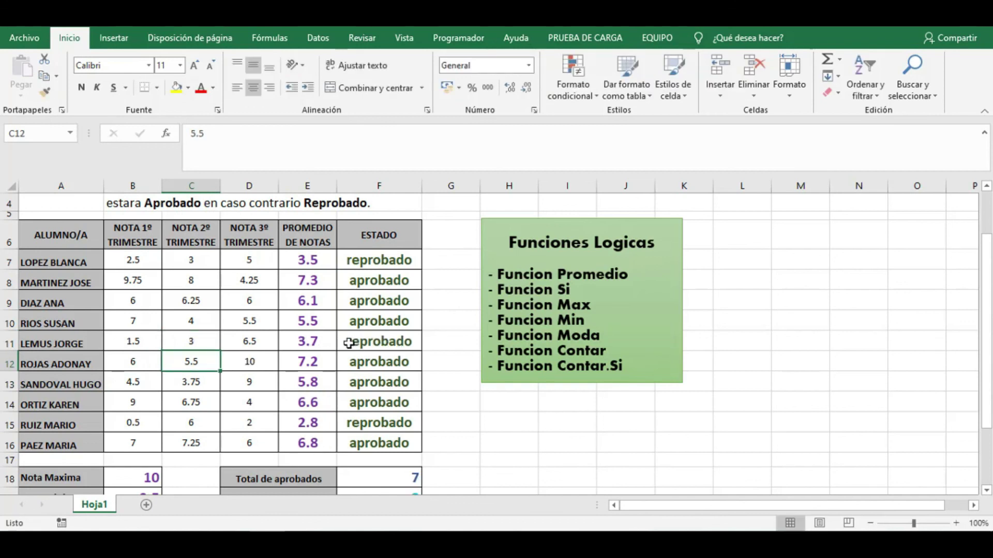
pyautogui.scroll(-2, 426, 350)
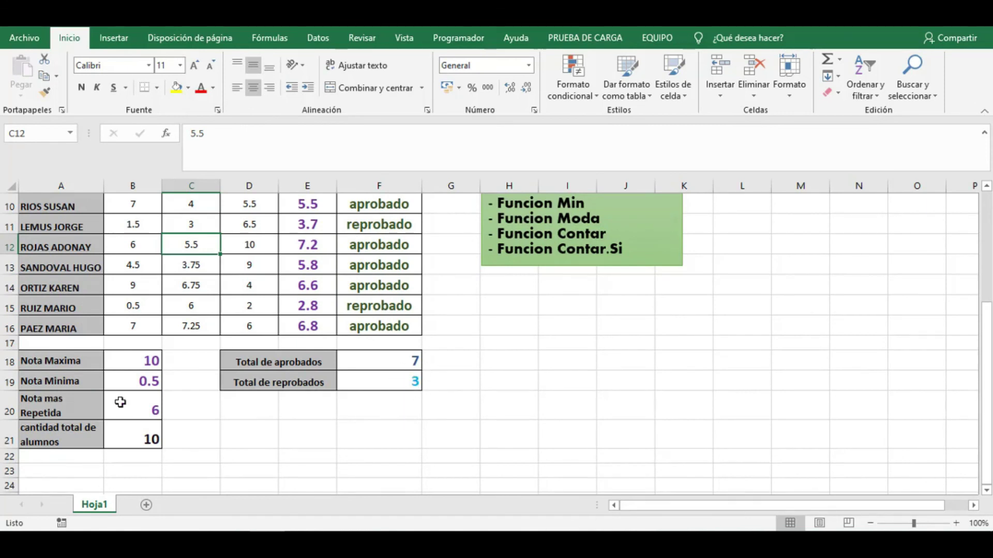
# Step: Change the NOTA 3º TRIMESTRE grade in D13 to 0.3 and check the Nota Minima formula in B19
pyautogui.scroll(3, 218, 407)
pyautogui.scroll(-1, 217, 407)
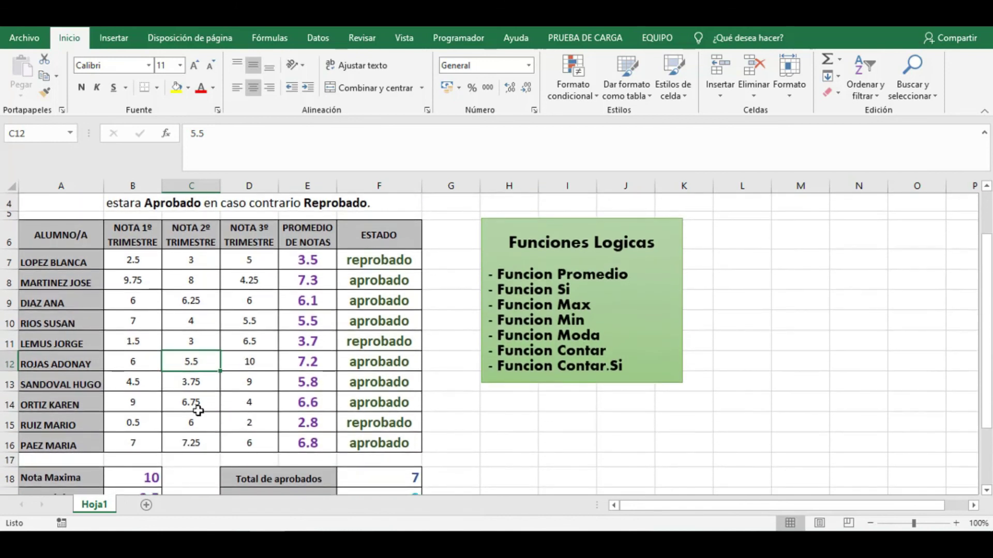
pyautogui.doubleClick(248, 383)
pyautogui.moveTo(278, 383); pyautogui.dragTo(213, 385)
pyautogui.write('0.3')
pyautogui.press('Return')
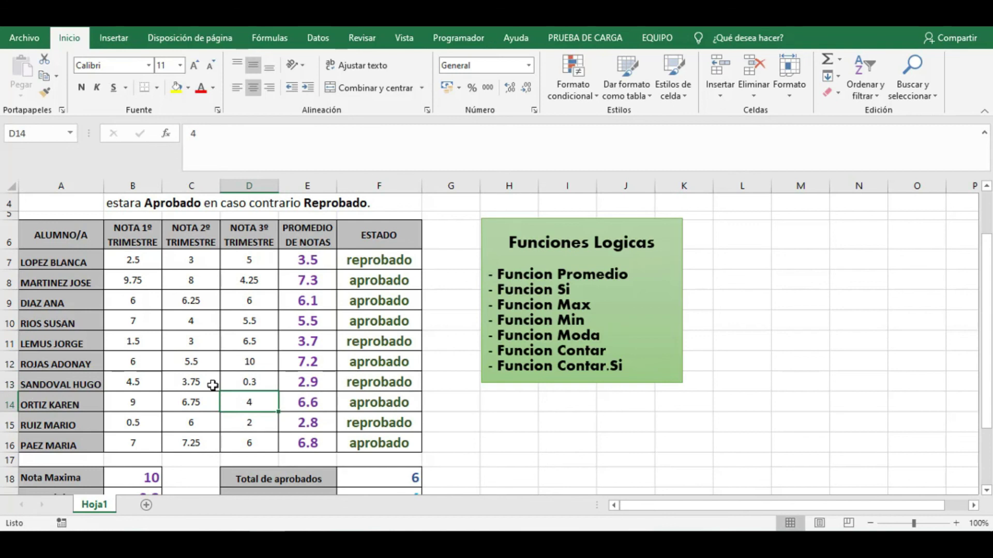
pyautogui.scroll(-2, 212, 385)
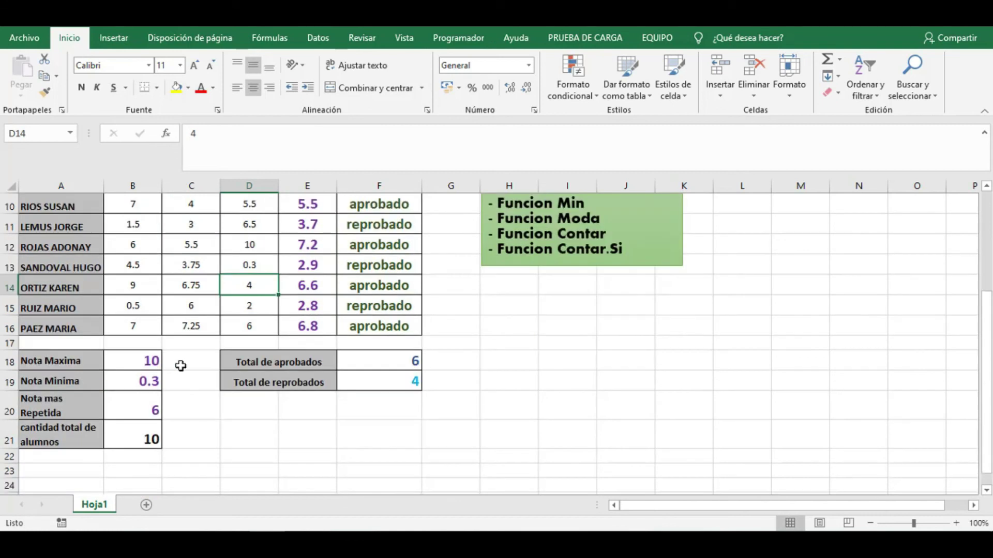
pyautogui.click(131, 385)
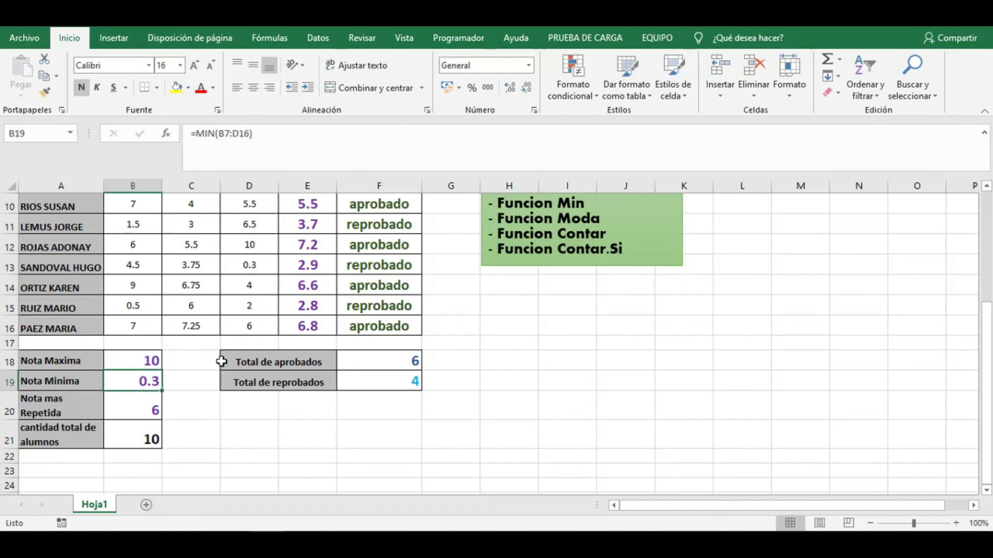
# Step: Compare the NOTA 3º TRIMESTRE grade in D13 with the Nota Minima formula in B19 and look over the grades table
pyautogui.click(259, 264)
pyautogui.click(138, 380)
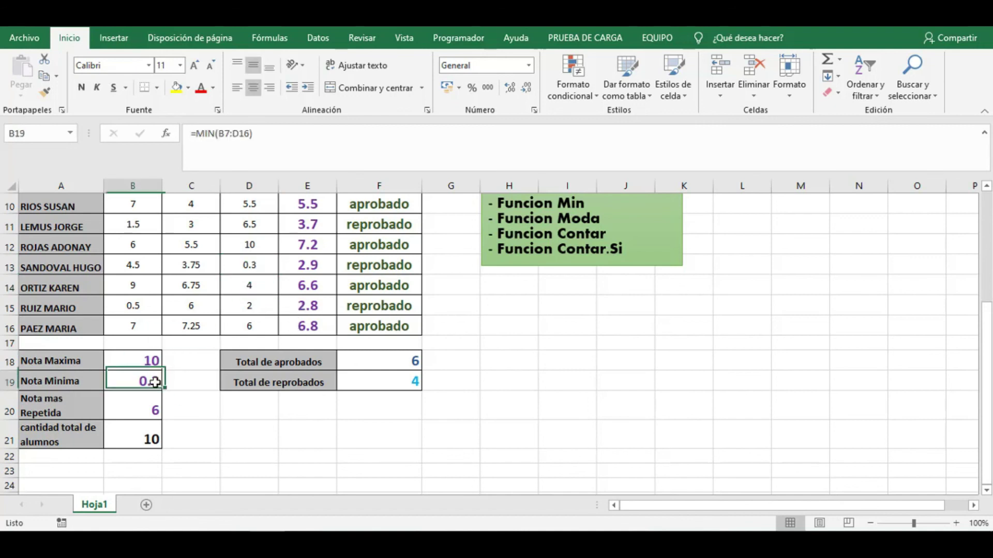
pyautogui.scroll(2, 371, 408)
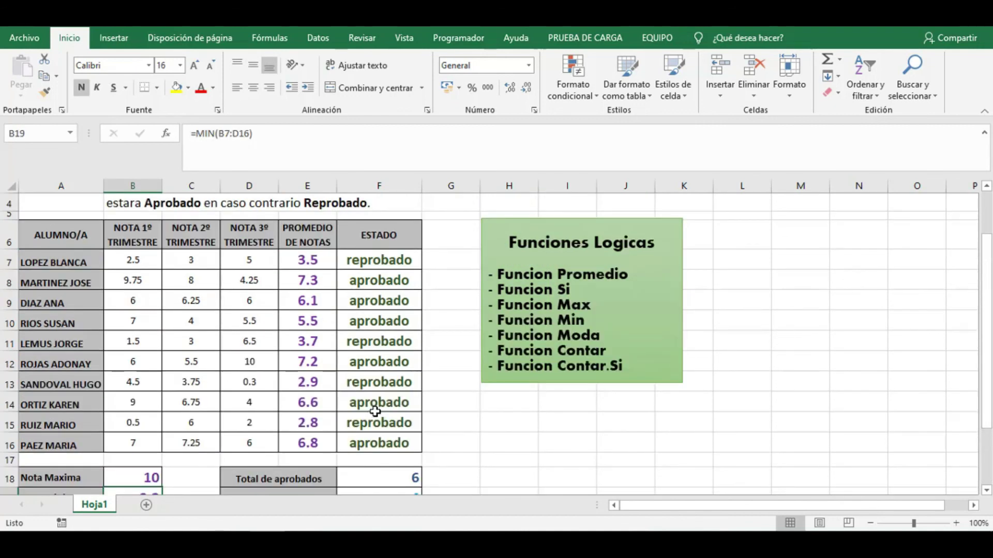
pyautogui.scroll(1, 375, 411)
pyautogui.scroll(-2, 376, 408)
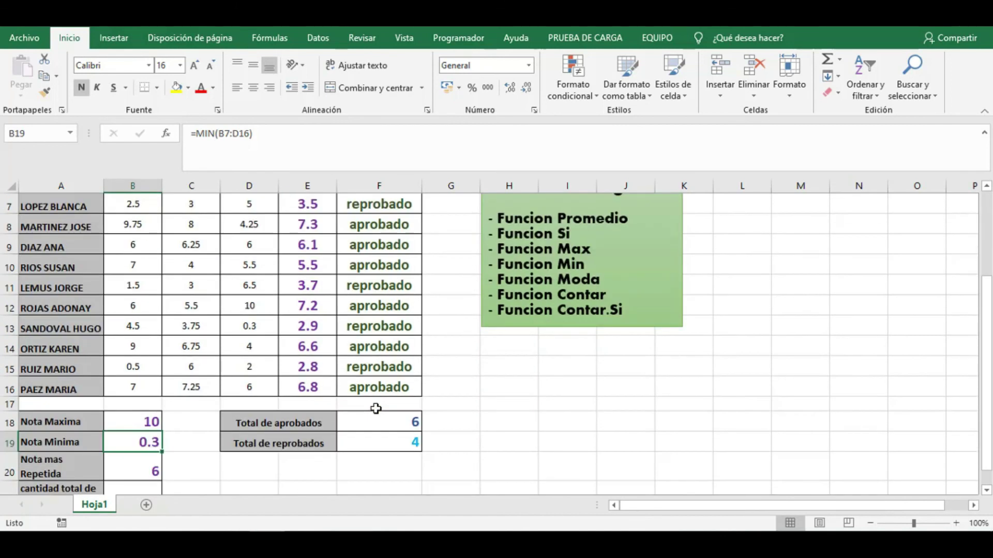
pyautogui.scroll(1, 376, 408)
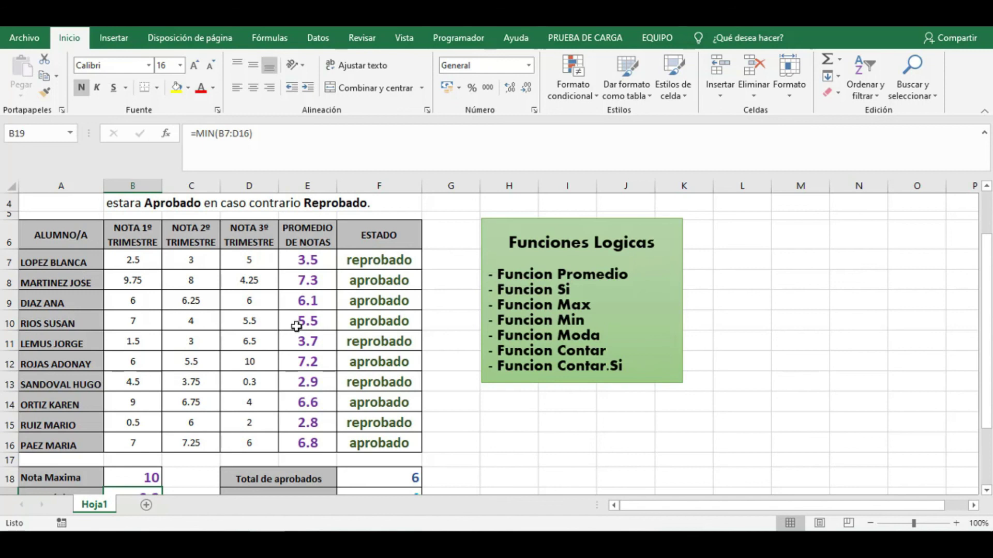
# Step: Review the PROMEDIO formulas in E7, E10 and E13 and look over the whole exercise against the Funciones Logicas list
pyautogui.click(313, 260)
pyautogui.click(319, 320)
pyautogui.click(318, 382)
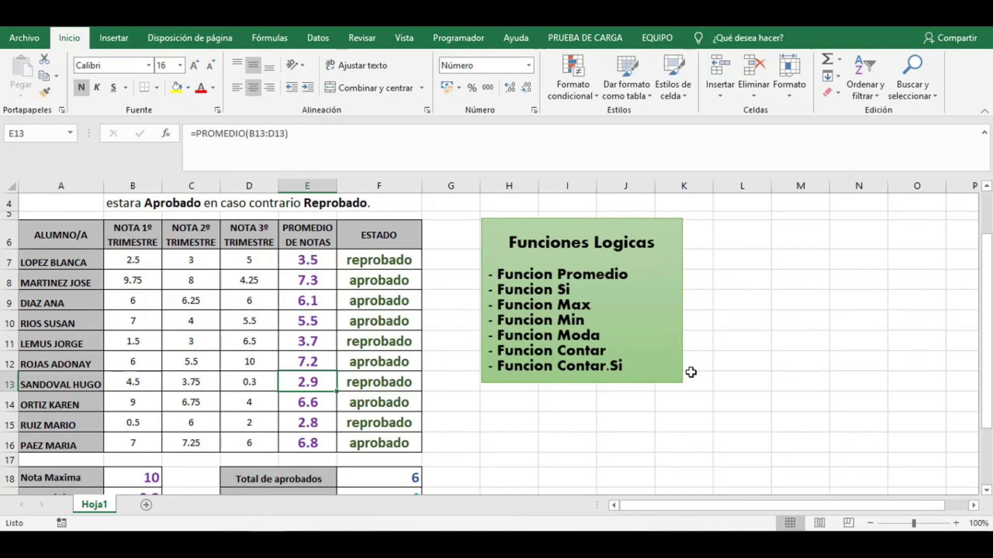
pyautogui.scroll(1, 687, 370)
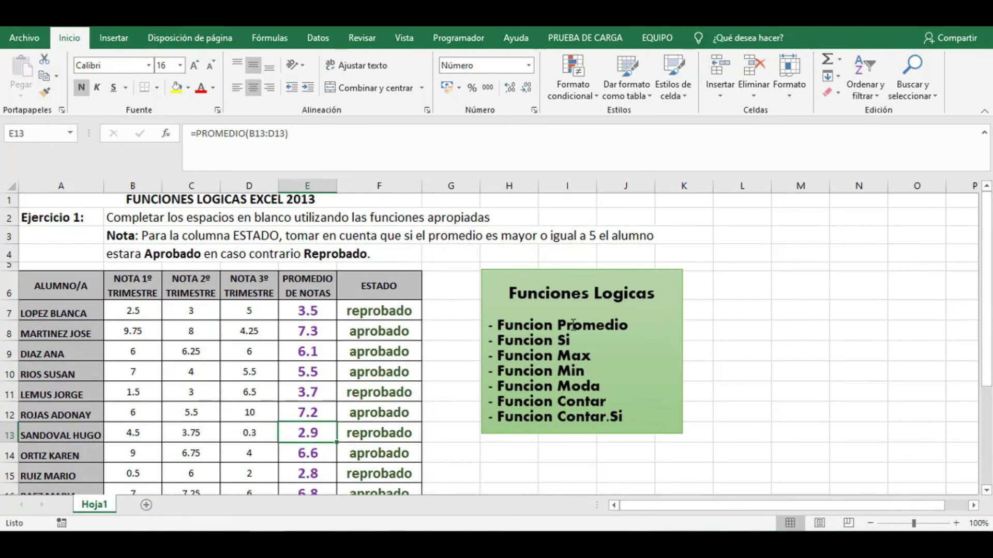
pyautogui.scroll(-5, 569, 343)
pyautogui.scroll(5, 554, 394)
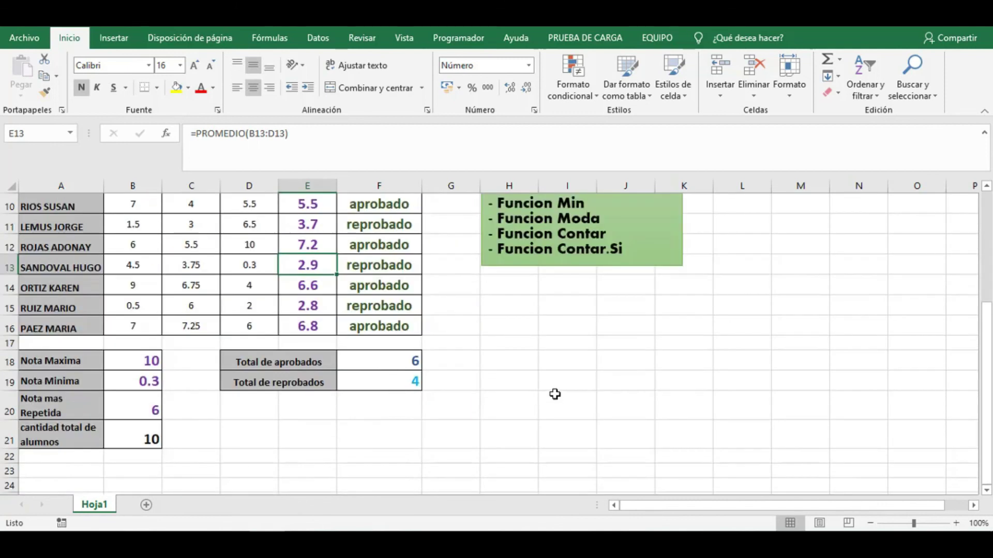
pyautogui.scroll(-2, 553, 395)
pyautogui.scroll(2, 568, 383)
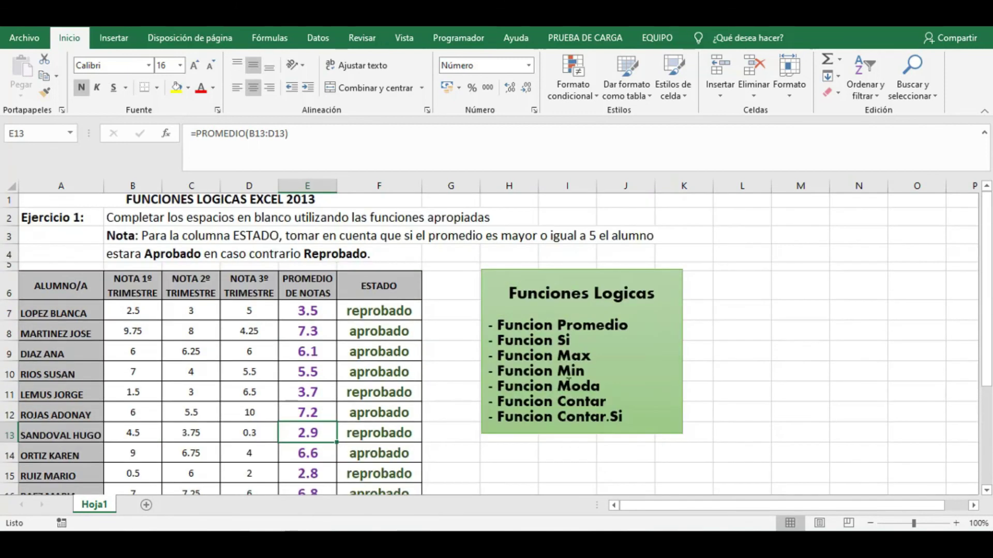